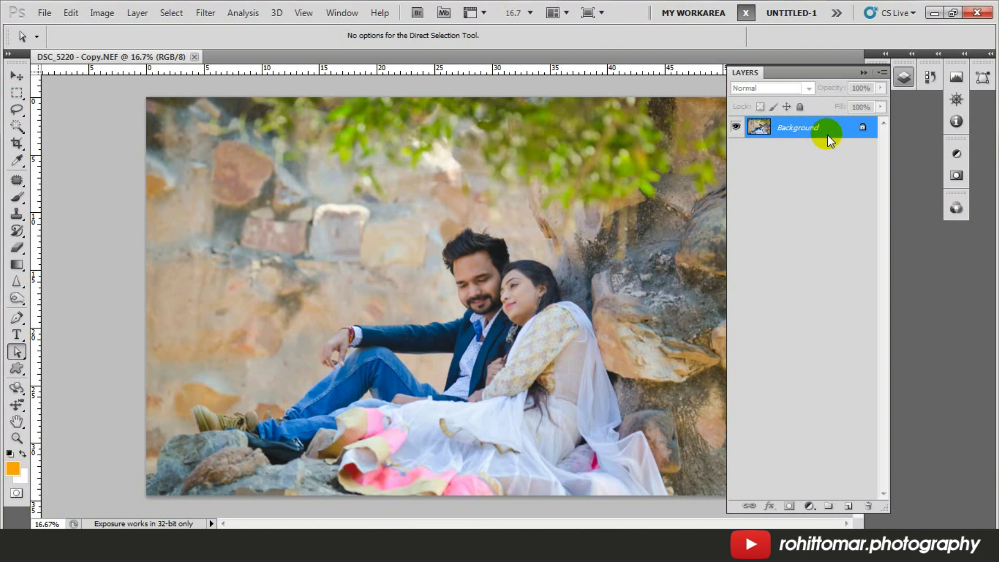
- Duplicate the Background layer and add a Hue/Saturation adjustment layer on top with Hue set to -75
key("ctrl+j")
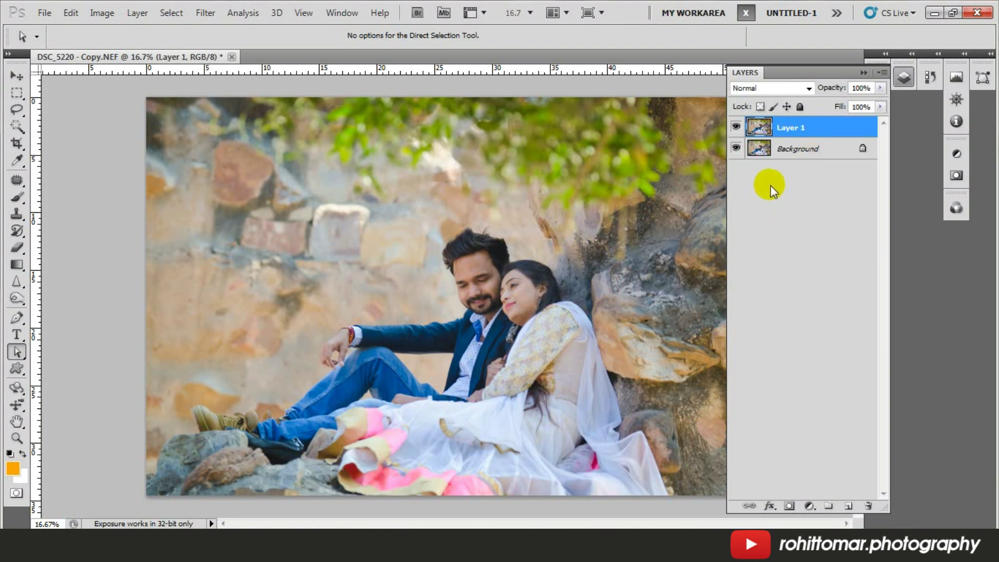
left_click(809, 506)
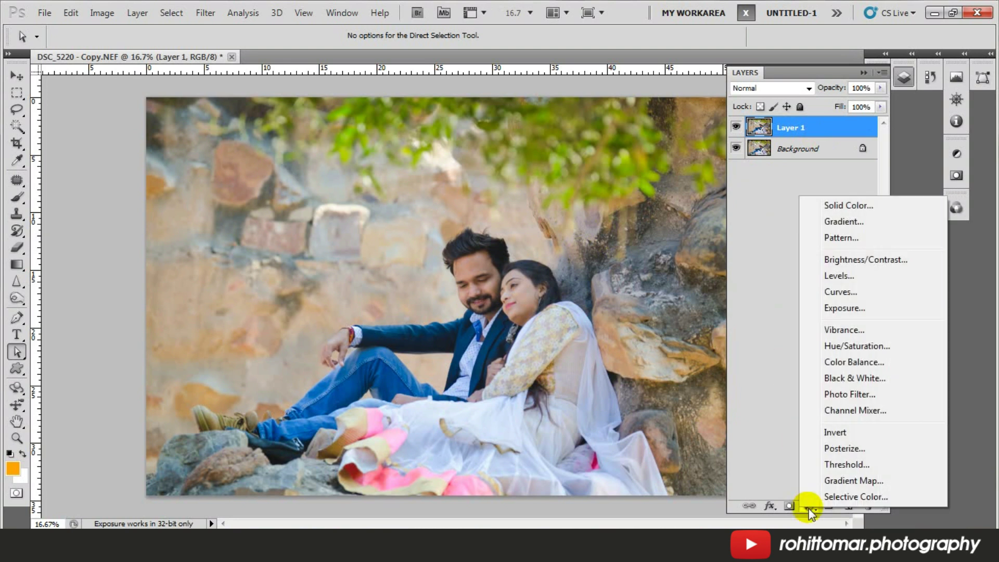
left_click(820, 345)
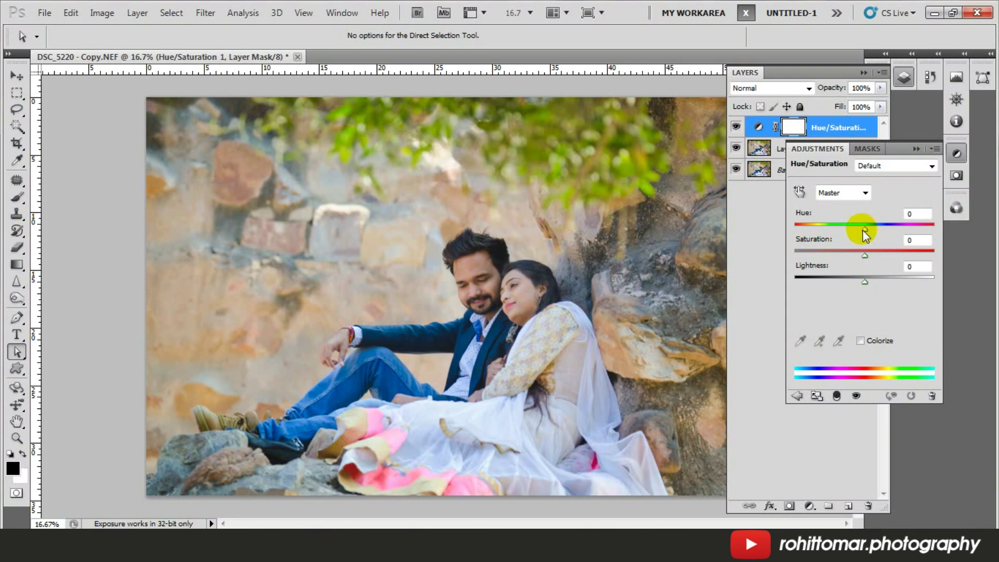
left_click_drag(863, 228, 825, 227)
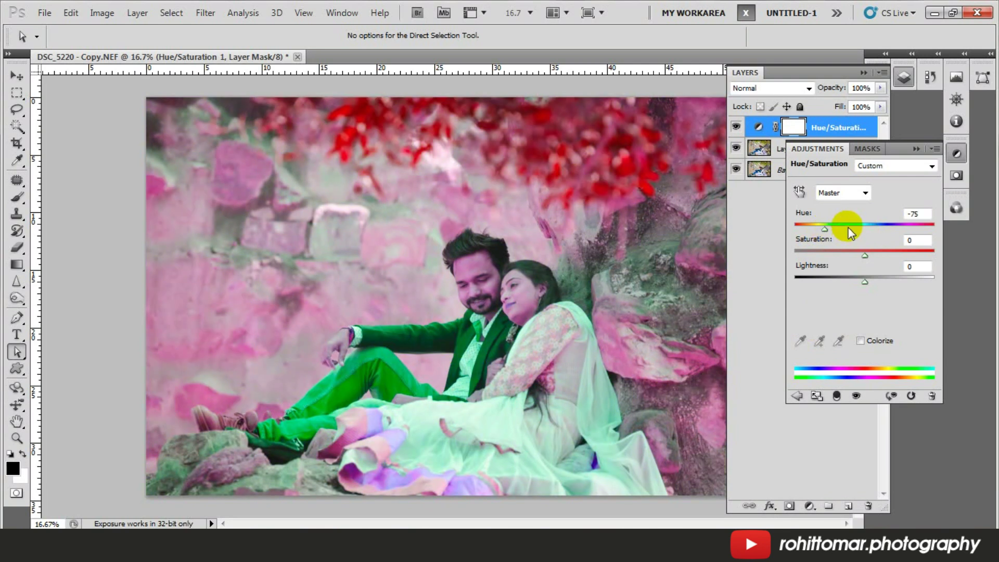
left_click(955, 155)
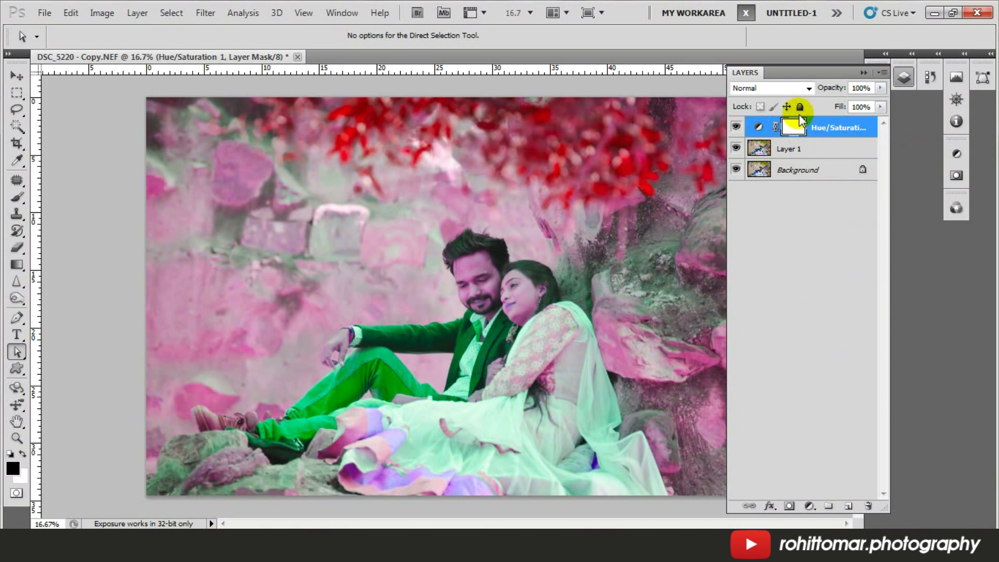
- Add a second mask to the Hue/Saturation layer and choose a hard 1400 px brush tip for painting in black
left_click(789, 506)
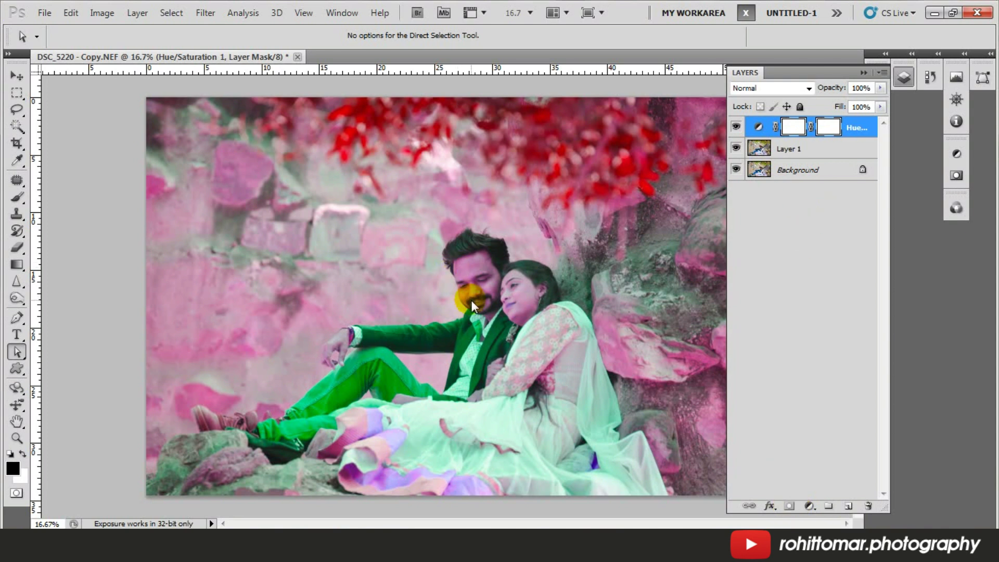
key("b")
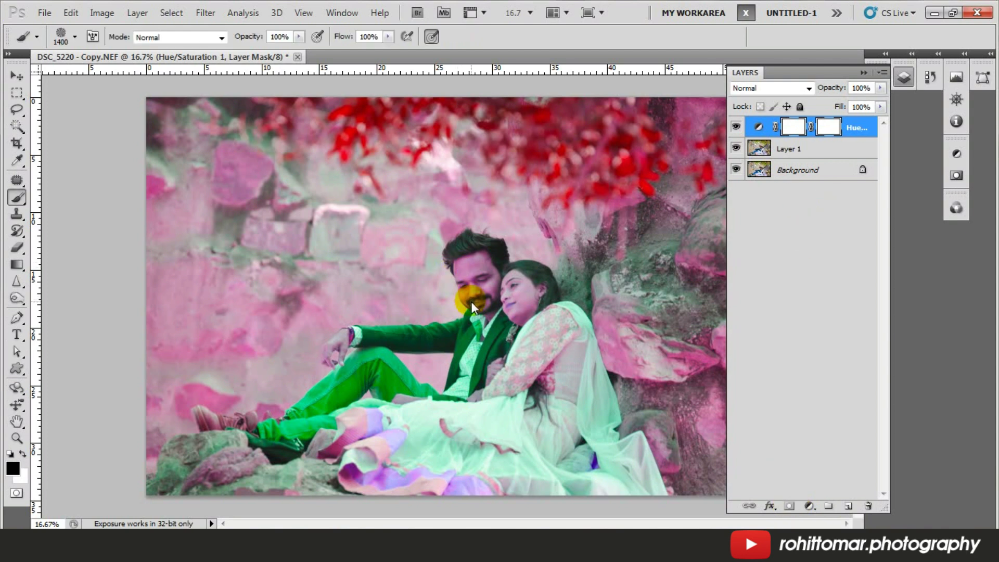
right_click(470, 301)
double_click(548, 196)
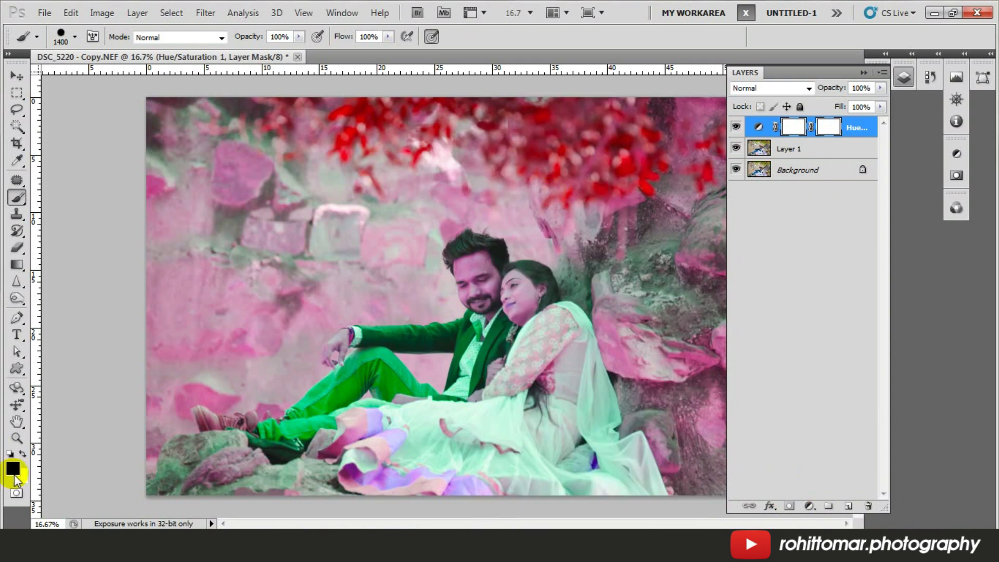
left_click(13, 470)
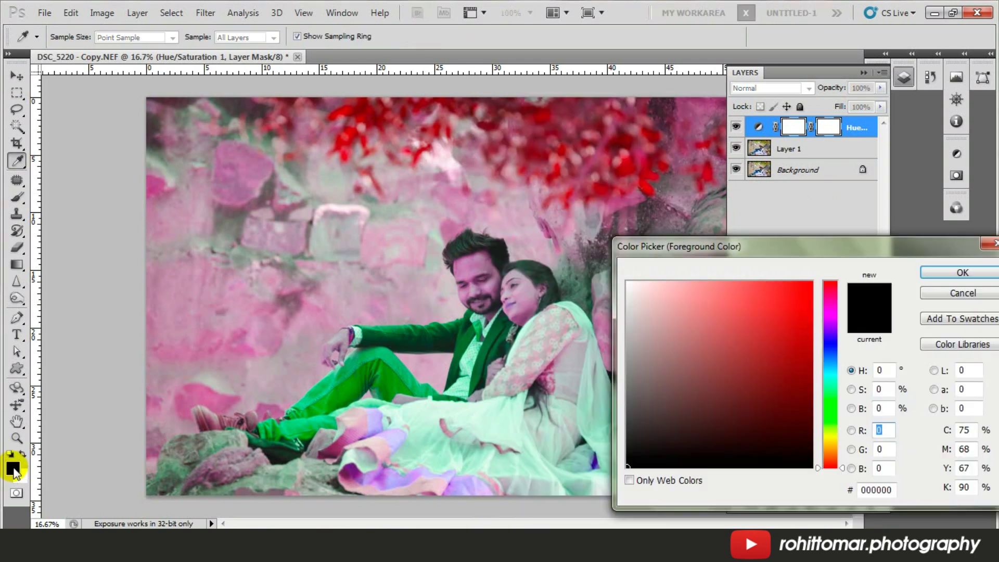
left_click(960, 294)
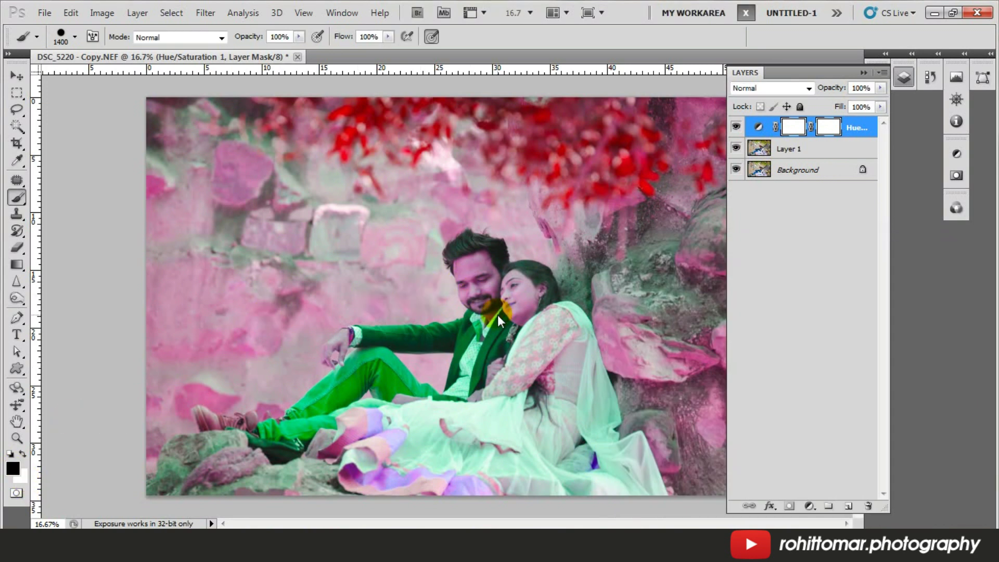
left_click_drag(497, 314, 448, 277)
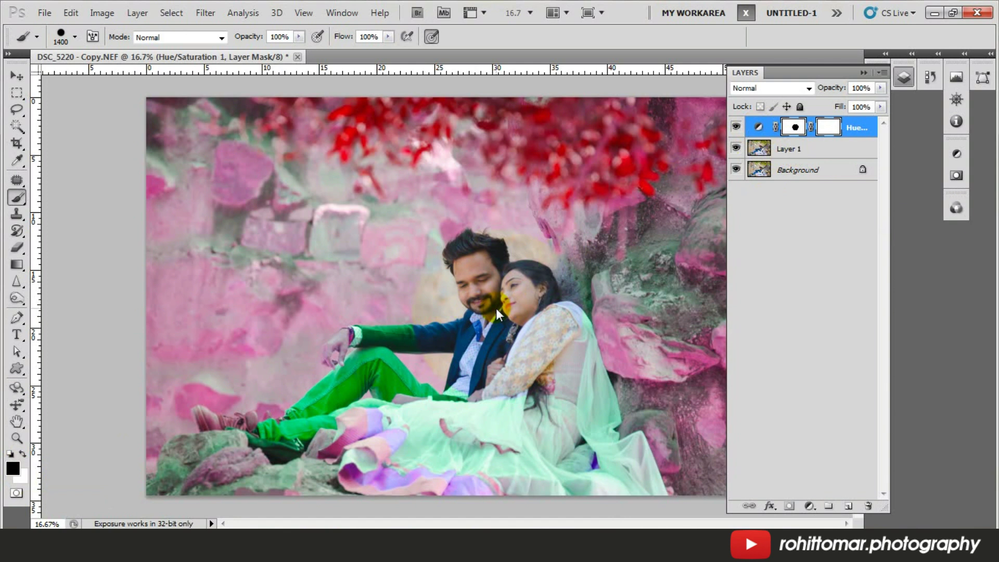
key("x")
mouse_move(494, 307)
left_mouse_down()
mouse_move(436, 346)
mouse_move(470, 349)
mouse_move(478, 304)
mouse_move(480, 358)
mouse_move(526, 276)
left_mouse_up()
- Mask the middle of the man's face out of the Hue/Saturation effect using a soft black brush of about 250 px
key("ctrl+plus")
key("ctrl+plus")
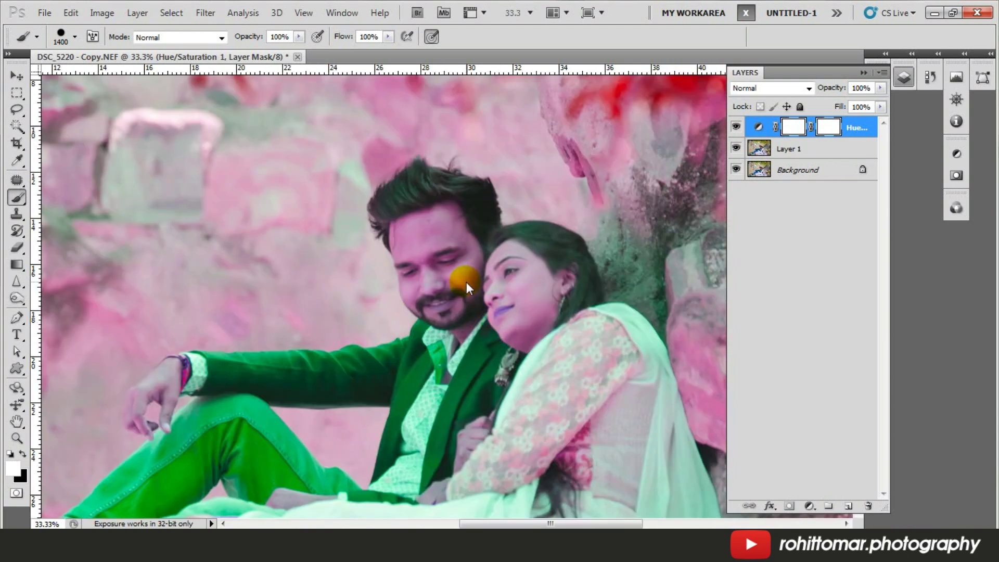
key("bracketleft")
key("bracketleft")
key("bracketleft")
key("bracketleft")
key("bracketleft")
key("bracketleft")
key("bracketleft")
key("bracketleft")
key("bracketleft")
right_click(452, 262)
double_click(484, 202)
key("bracketleft")
key("x")
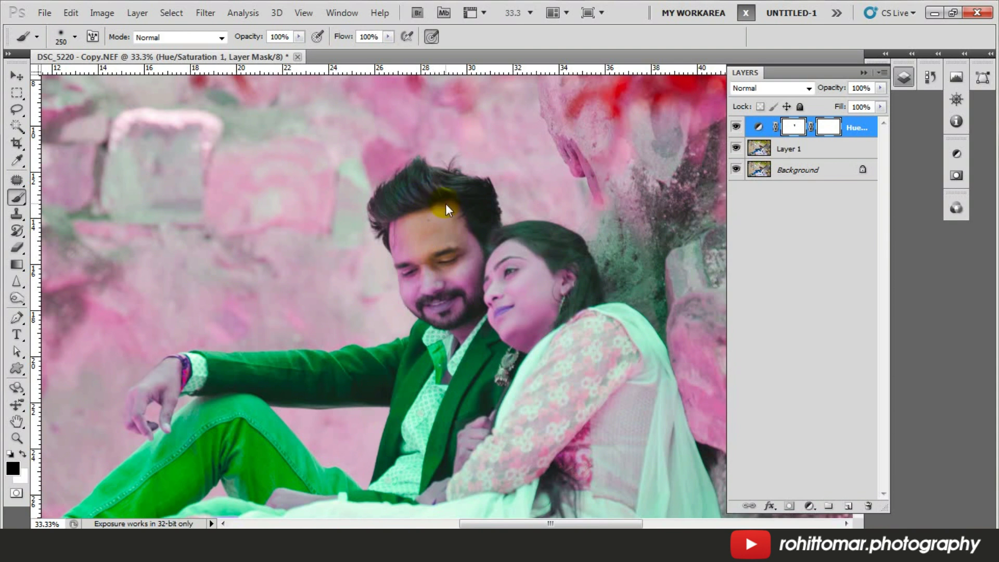
- Paint black on the Hue/Saturation mask over the rest of the man's face and the woman's face and hair
key("ctrl+plus")
left_click_drag(532, 159, 486, 215)
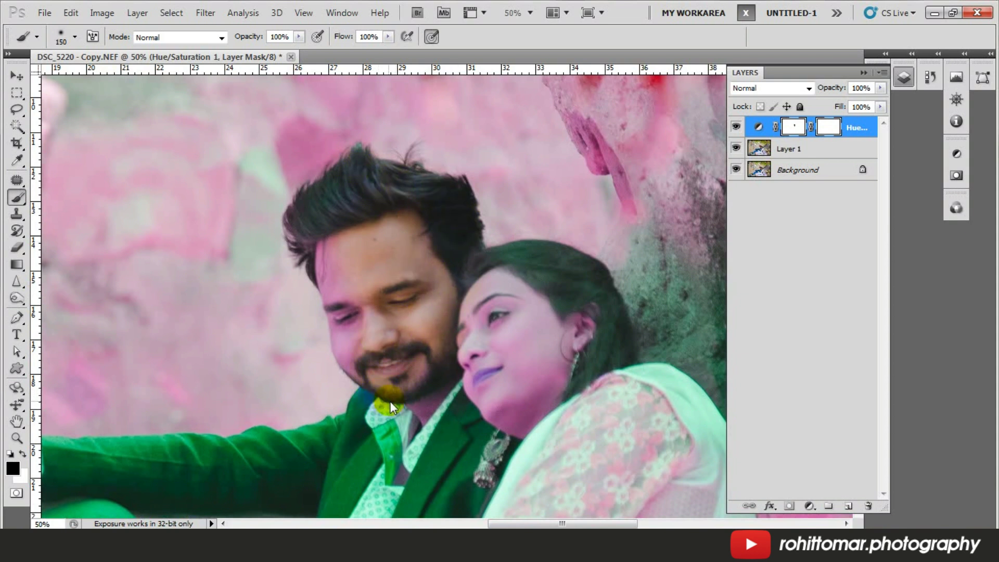
left_click_drag(351, 344, 339, 280)
mouse_move(460, 292)
left_mouse_down()
mouse_move(497, 271)
mouse_move(538, 313)
left_mouse_up()
left_click_drag(488, 284, 486, 343)
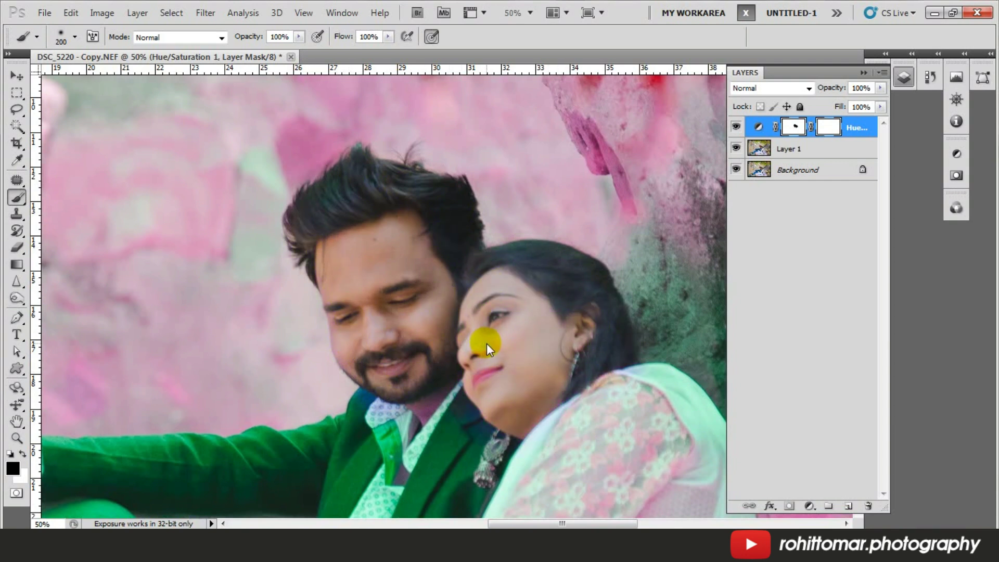
- Mask out the man's shirt and jacket front and the woman's upper body with a larger black brush
key("ctrl+minus")
scroll(529, 220, "down", 4)
key("bracketright")
key("bracketright")
key("bracketright")
mouse_move(551, 254)
left_mouse_down()
mouse_move(590, 280)
mouse_move(427, 388)
mouse_move(368, 397)
mouse_move(455, 274)
mouse_move(550, 418)
mouse_move(258, 312)
left_mouse_up()
- Restore the original colours of the man's resting hand and outstretched jacket sleeve by masking them with a smaller brush
key("bracketleft")
key("bracketleft")
key("bracketleft")
key("bracketleft")
key("bracketleft")
key("bracketleft")
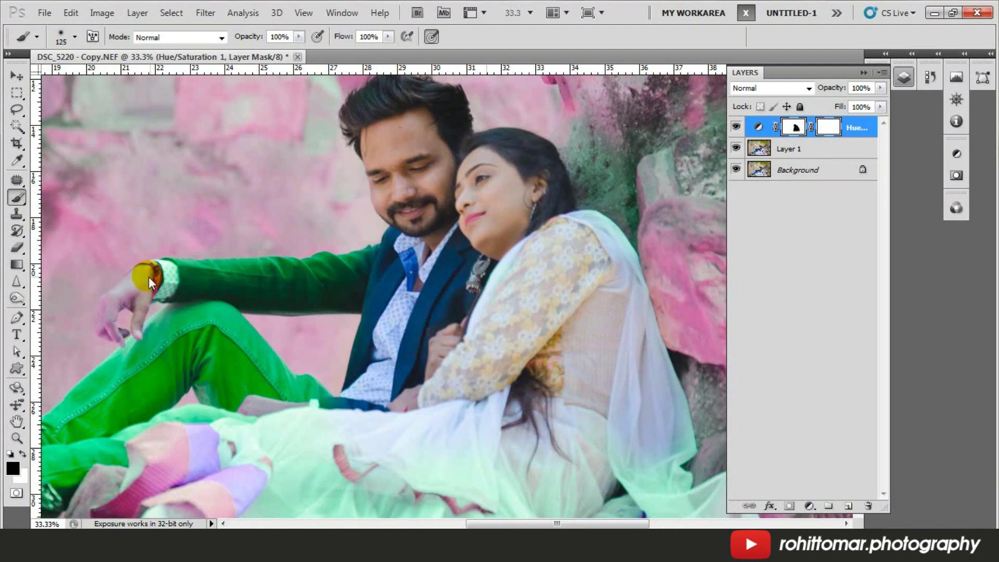
key("bracketright")
key("bracketright")
mouse_move(135, 340)
left_mouse_down()
mouse_move(160, 293)
mouse_move(394, 291)
mouse_move(344, 272)
mouse_move(181, 280)
mouse_move(208, 305)
mouse_move(295, 270)
left_mouse_up()
- Mask the man's jeans out of the hue shift with a 300 px black brush
scroll(295, 270, "down", 5)
key("bracketright")
key("bracketright")
key("bracketright")
mouse_move(176, 249)
left_mouse_down()
mouse_move(237, 315)
mouse_move(308, 335)
mouse_move(191, 322)
mouse_move(346, 303)
mouse_move(207, 342)
mouse_move(358, 274)
mouse_move(190, 376)
mouse_move(331, 377)
mouse_move(251, 354)
left_mouse_up()
scroll(198, 328, "left", 5)
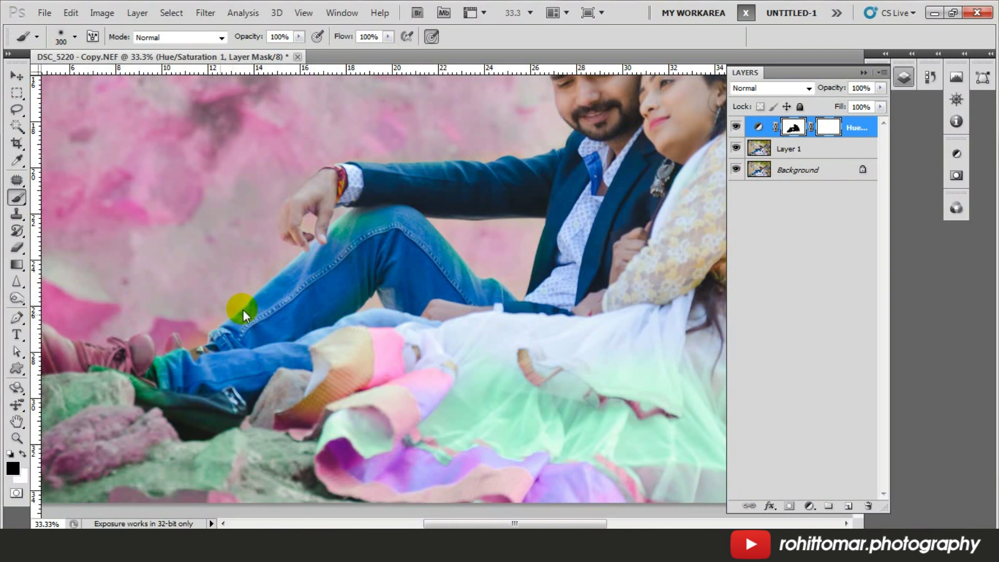
- Mask the man's outstretched shoe out of the hue shift with a 125 px black brush
left_click_drag(220, 314, 355, 289)
key("bracketleft")
key("bracketleft")
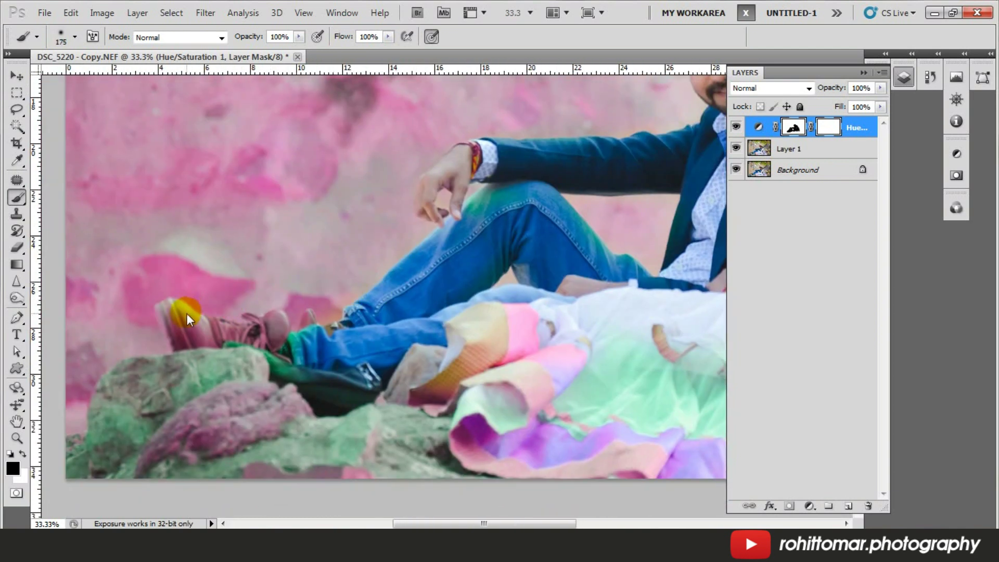
key("bracketleft")
key("bracketleft")
scroll(170, 314, "up", 1)
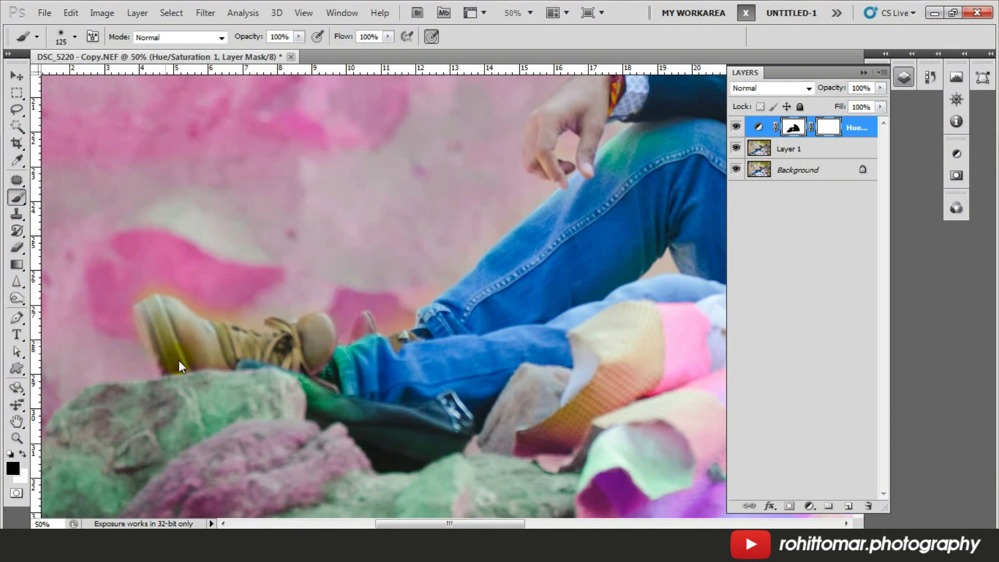
left_click_drag(179, 360, 235, 290)
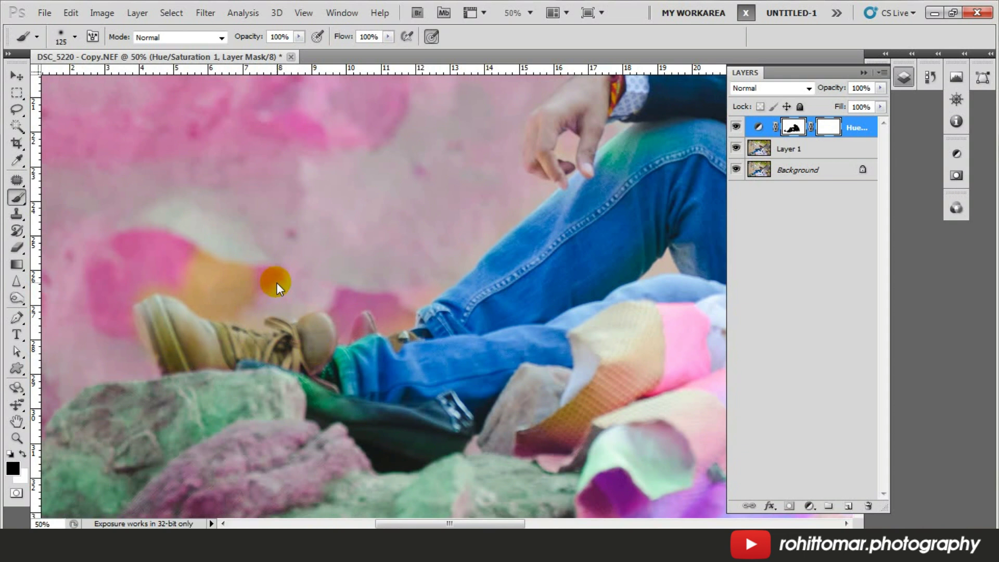
- Paint white on the mask over the wall patch above the shoe to bring its pink tint back
key("x")
left_click_drag(242, 303, 205, 301)
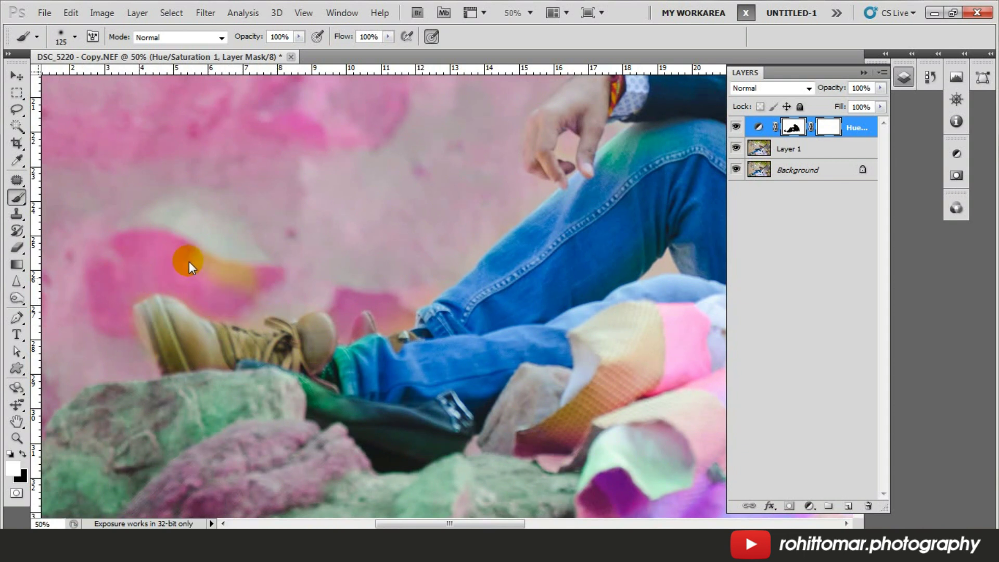
left_click_drag(189, 262, 222, 288)
- Paint black on the mask over the man's ankle and jeans cuff beside the shoe
key("x")
left_click_drag(306, 365, 347, 380)
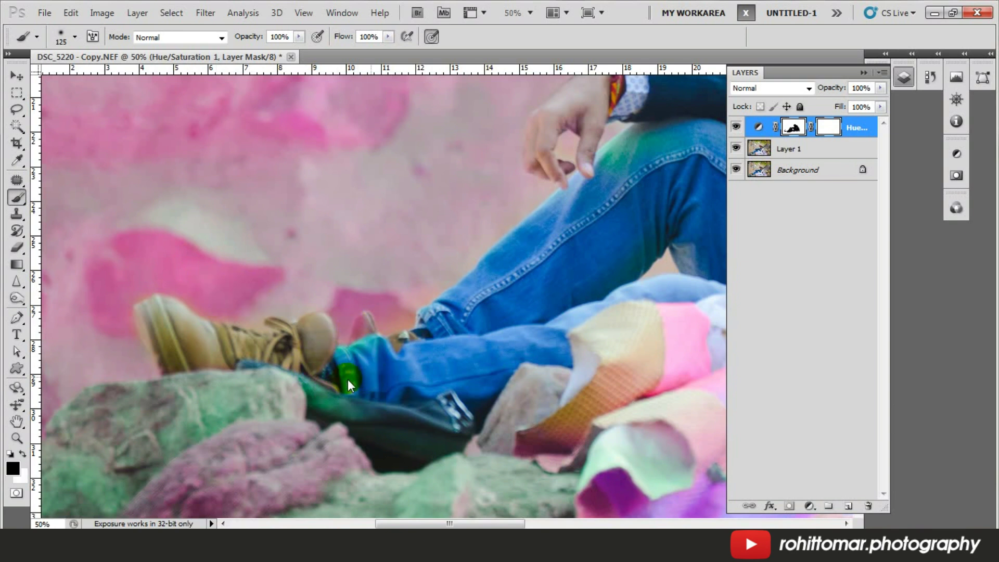
left_click(367, 382)
- Mask the woman's spread-out dress and veil out of the hue shift with a large black brush of about 800 px
left_click_drag(434, 301, 309, 313)
left_click_drag(546, 346, 433, 366)
left_click_drag(603, 368, 368, 173)
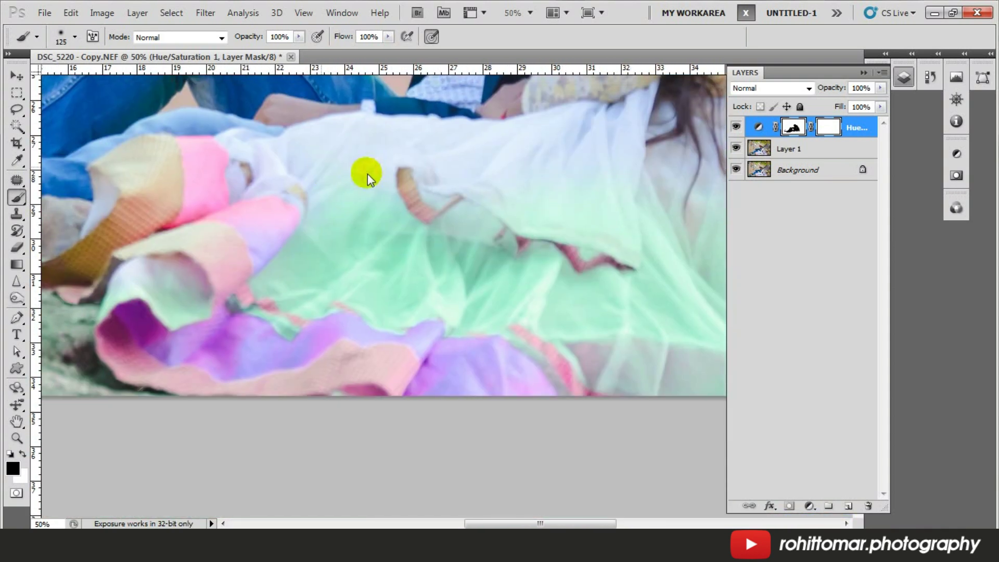
key("ctrl+minus")
key("bracketright")
key("bracketright")
key("bracketright")
key("bracketright")
key("bracketright")
key("bracketright")
key("bracketright")
key("bracketright")
key("bracketright")
key("bracketright")
mouse_move(486, 259)
left_mouse_down()
mouse_move(583, 318)
mouse_move(650, 333)
left_mouse_up()
left_click_drag(689, 349, 606, 403)
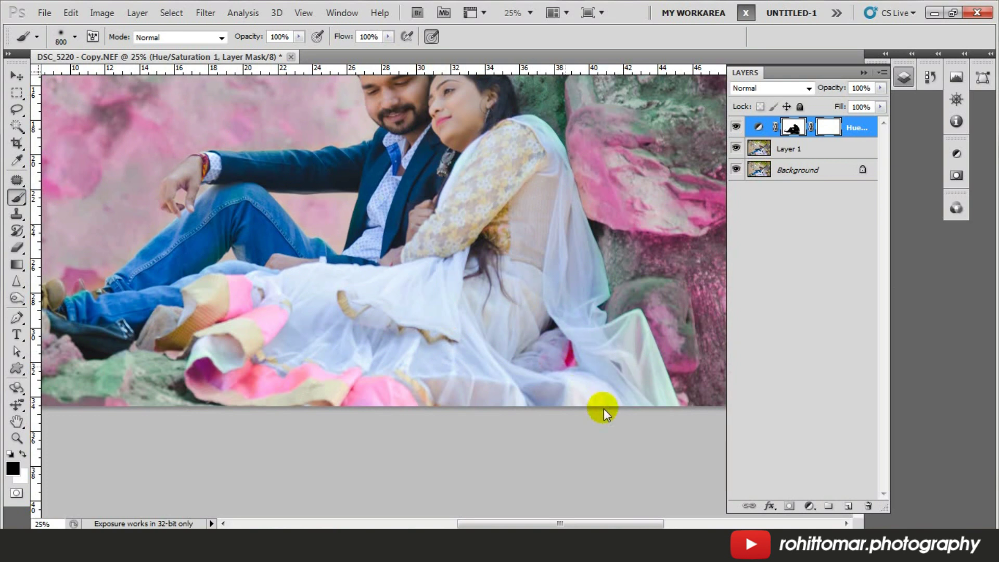
scroll(629, 351, "down", 1)
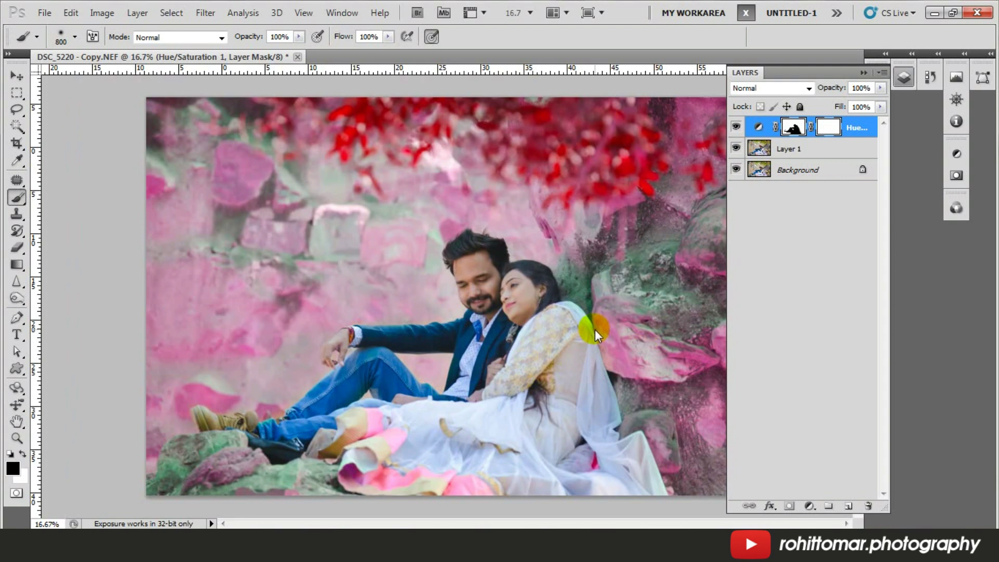
- Add a Gradient Fill layer above the Hue/Saturation layer using the preset that runs from yellow-green through orange to crimson
left_click(808, 507)
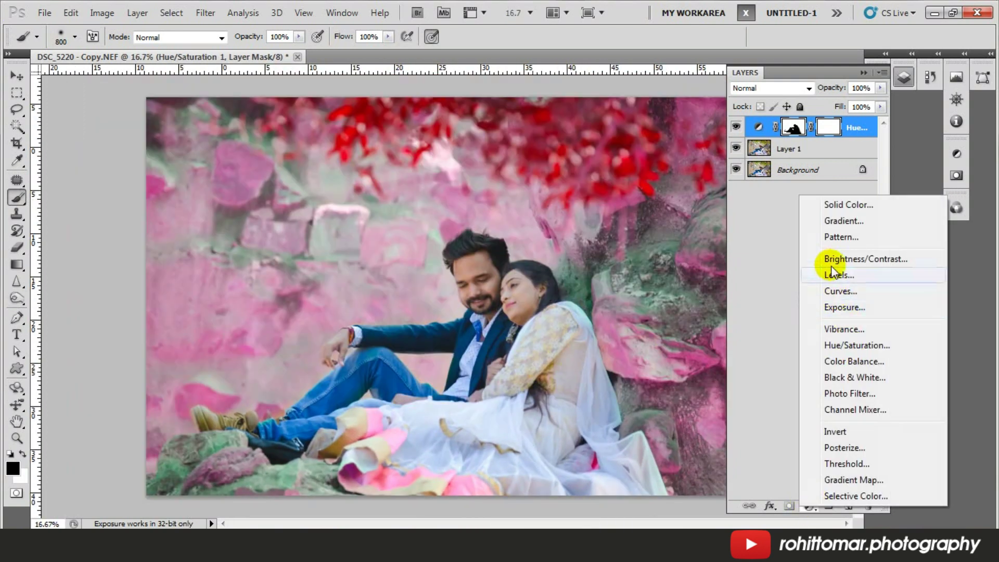
left_click(832, 225)
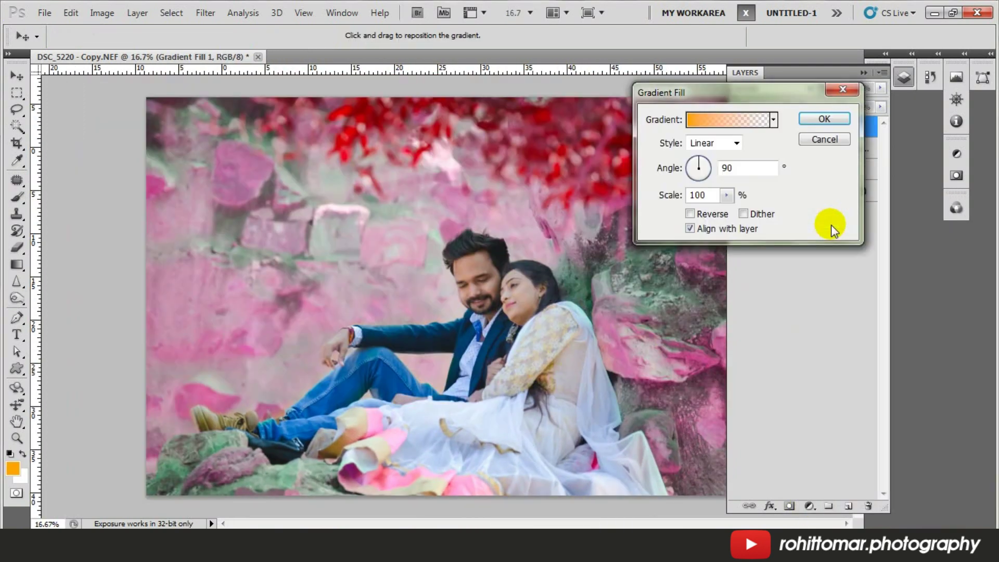
left_click(773, 120)
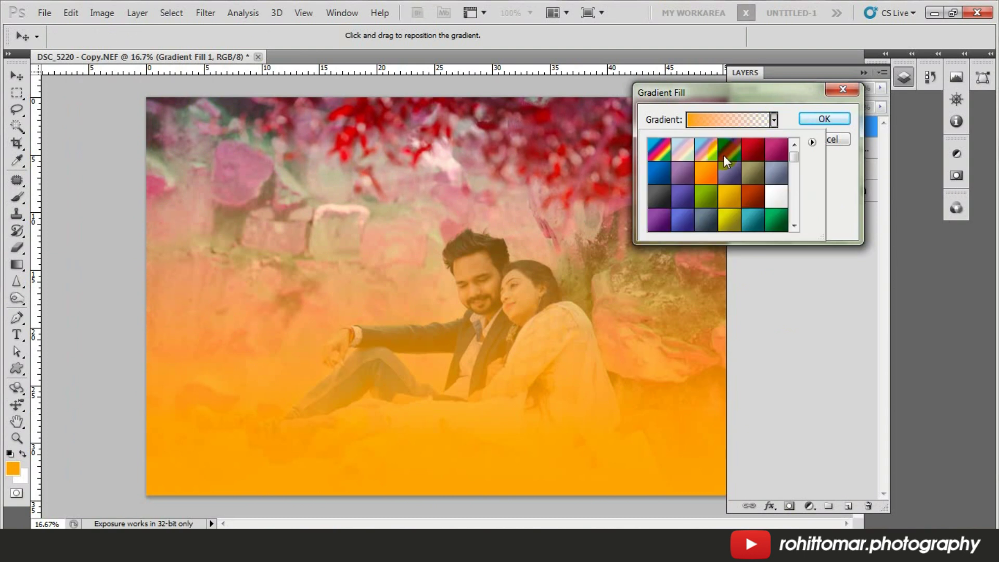
left_click(753, 154)
left_click(775, 155)
scroll(701, 164, "up", 4)
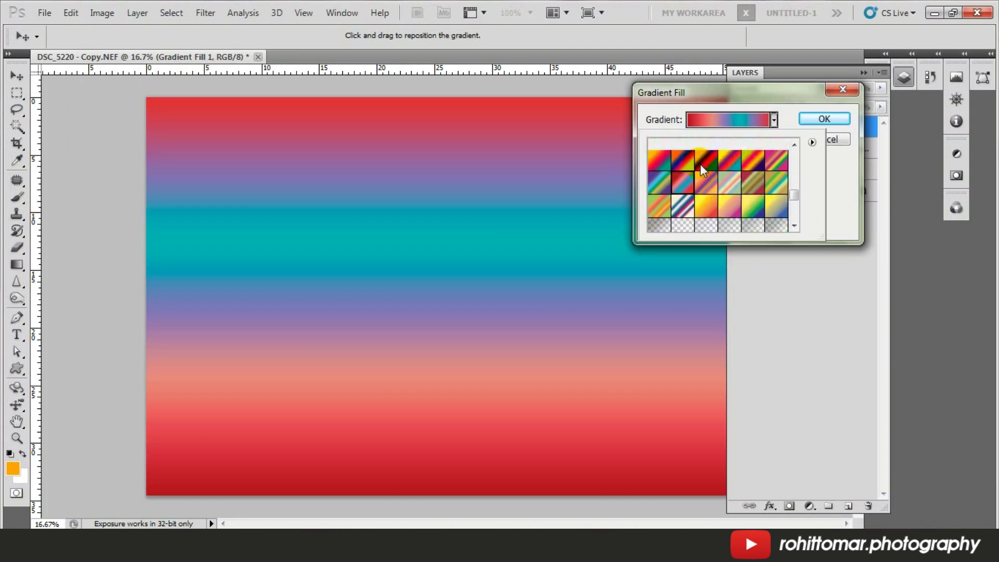
left_click(730, 201)
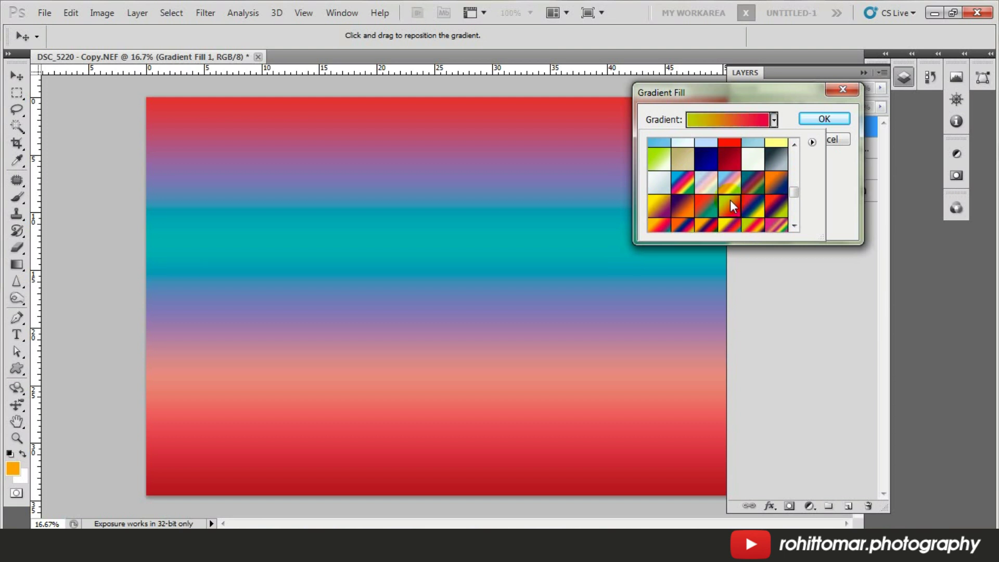
left_click(823, 119)
key("Return")
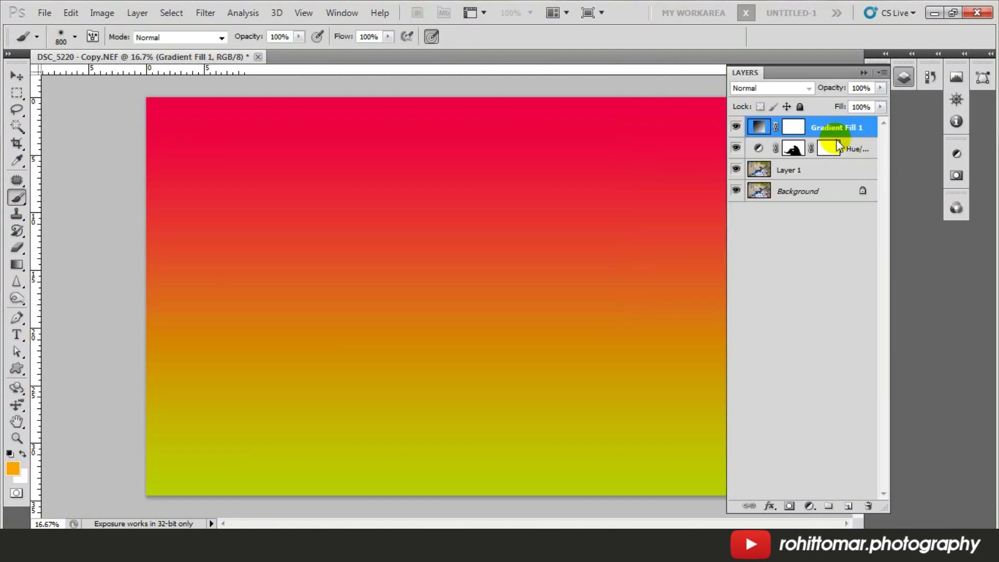
- Try the Diamond and Radial styles on the gradient fill and keep the Linear style
double_click(761, 127)
left_click(733, 145)
left_click(703, 167)
key("Down")
key("Down")
key("Down")
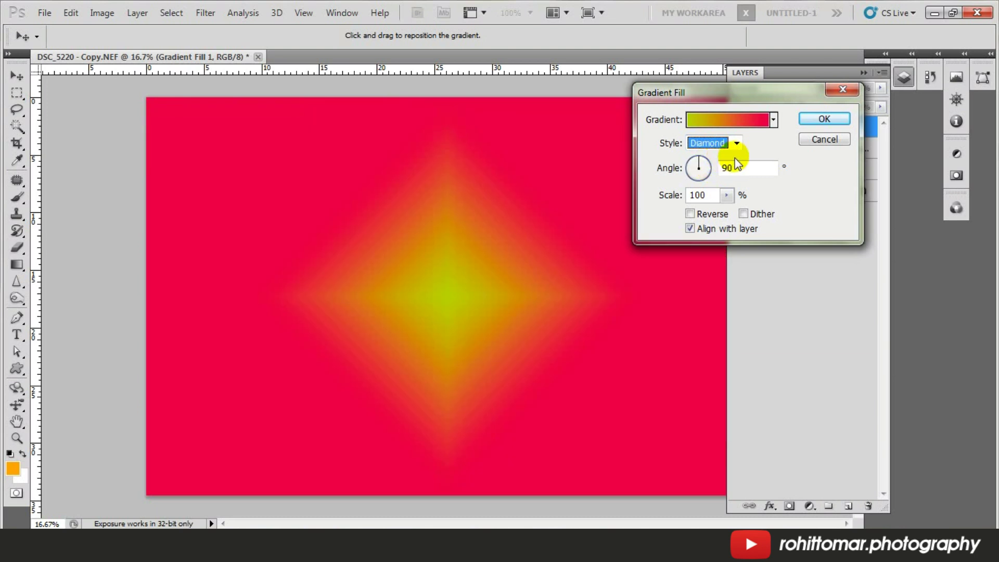
key("Down")
key("Down")
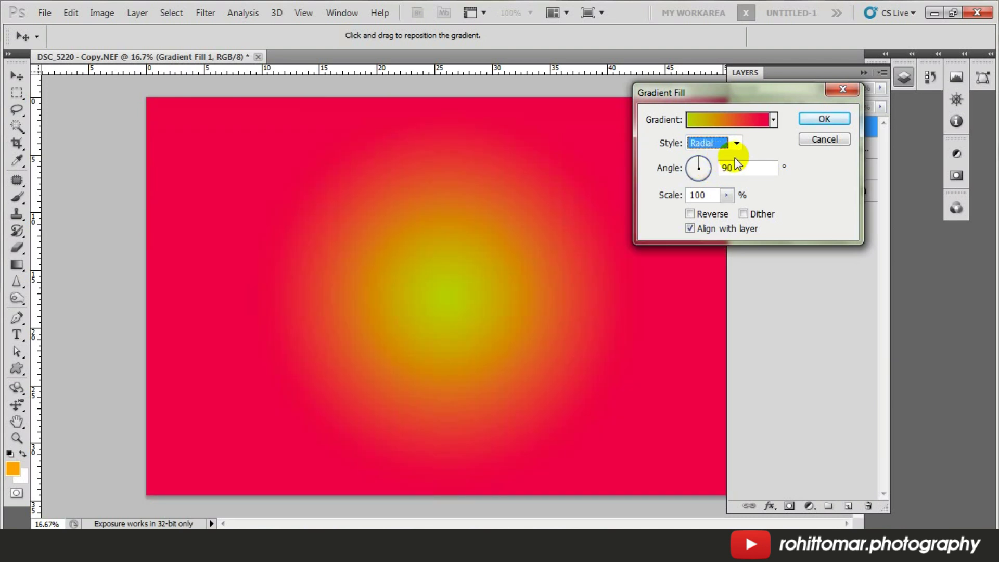
key("Up")
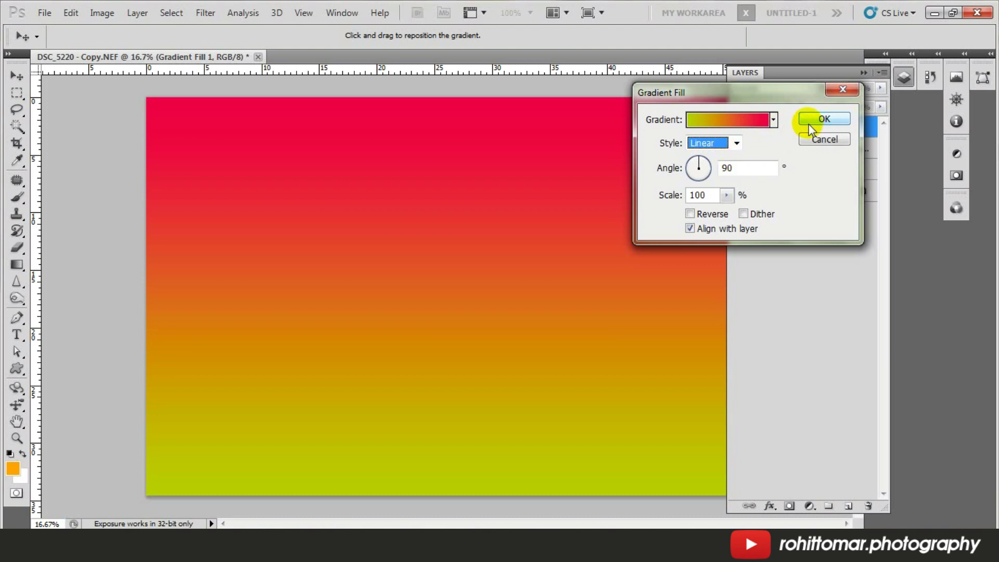
left_click(824, 119)
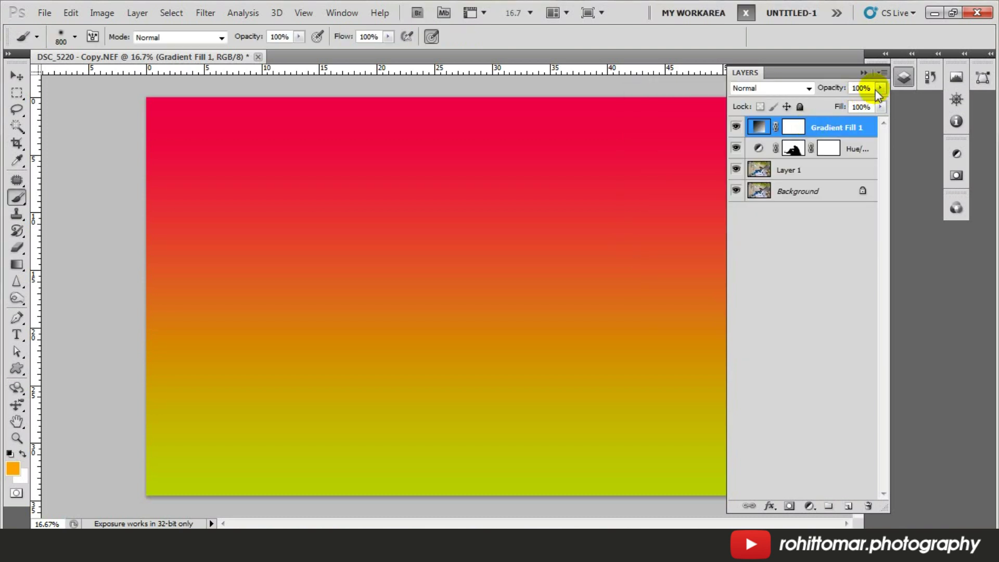
- Blend the Gradient Fill layer over the photo in Soft Light mode at 44% opacity and 64% fill
left_click(807, 91)
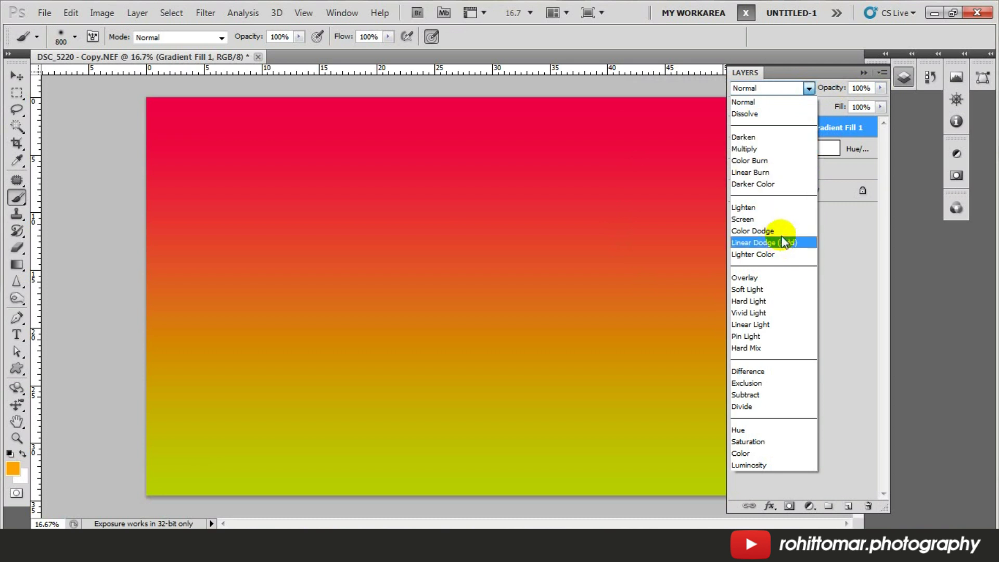
left_click(747, 288)
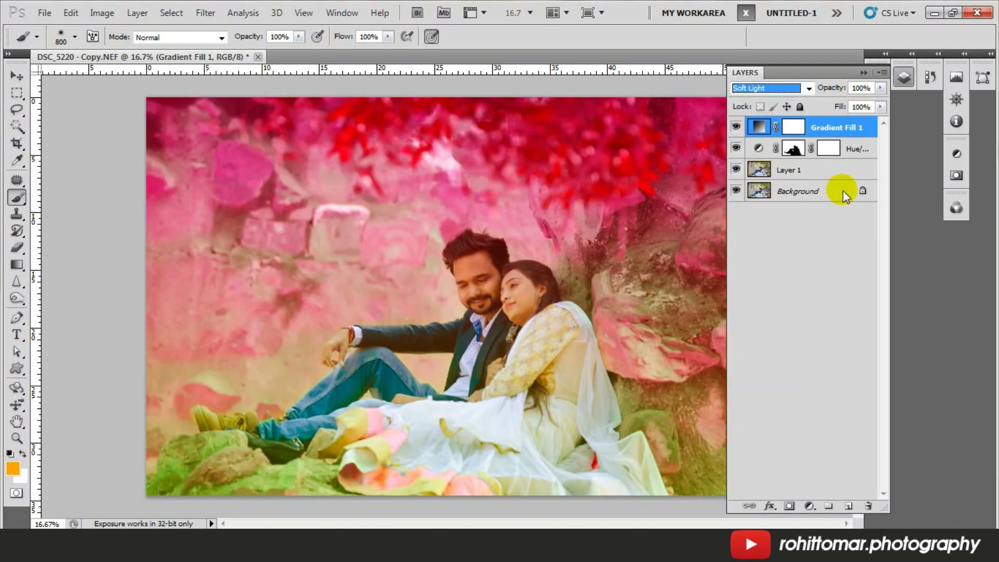
left_click(879, 88)
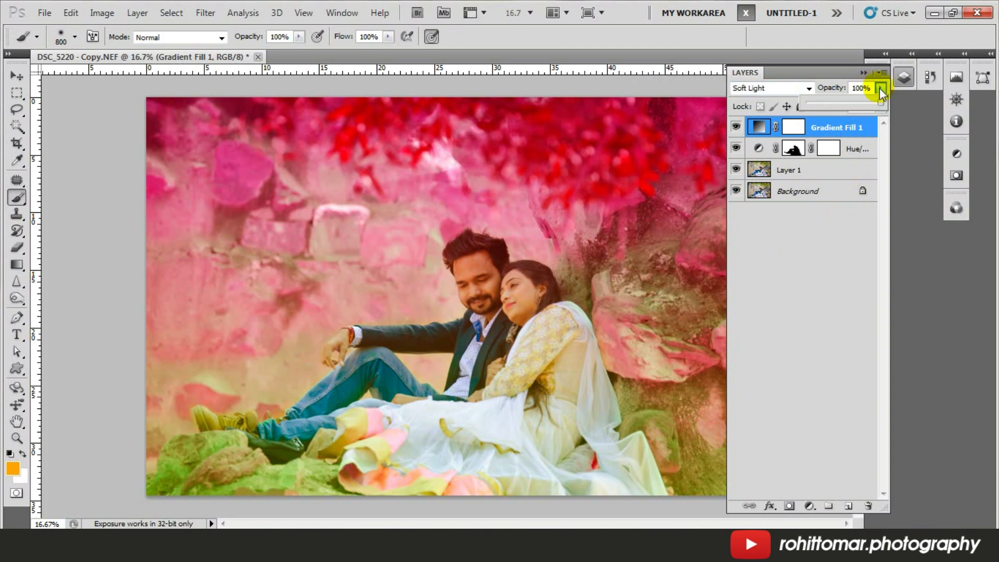
left_click_drag(851, 105, 827, 105)
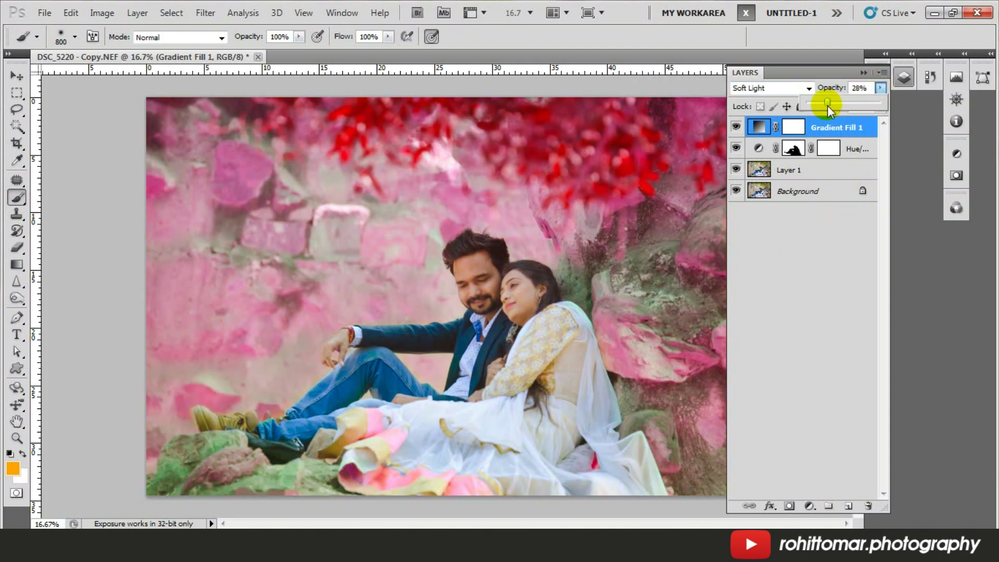
left_click(880, 85)
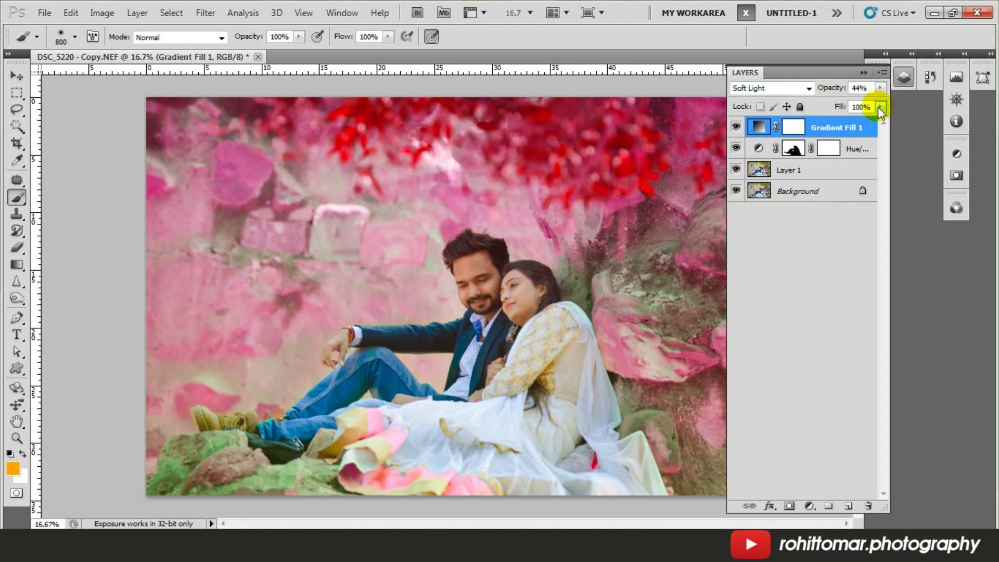
left_click(880, 107)
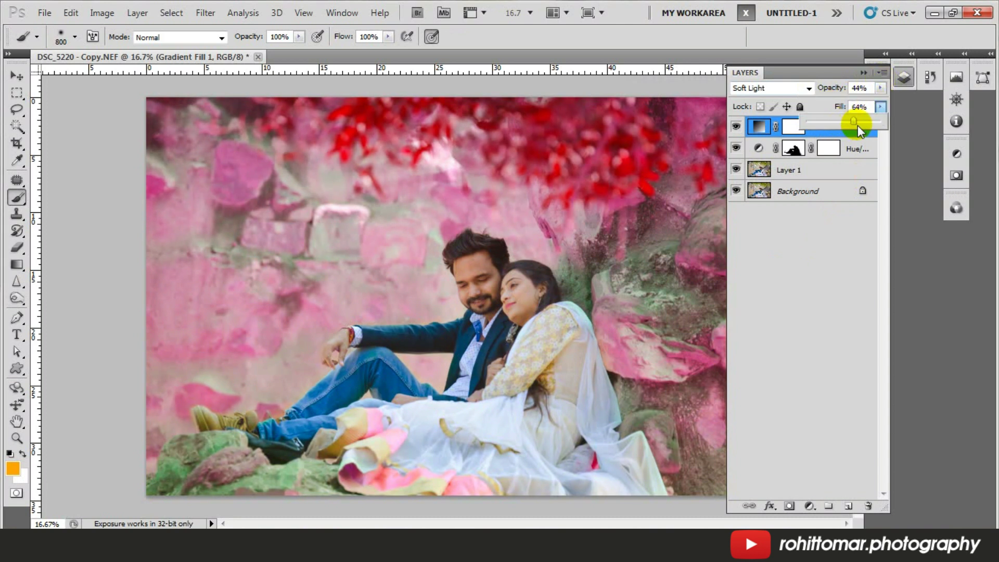
left_click(879, 106)
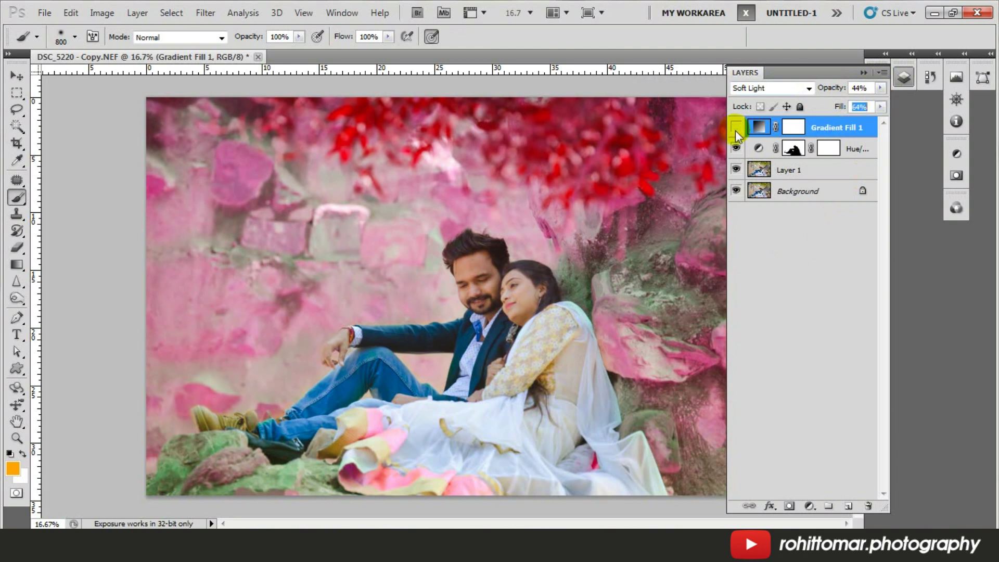
left_click(735, 130)
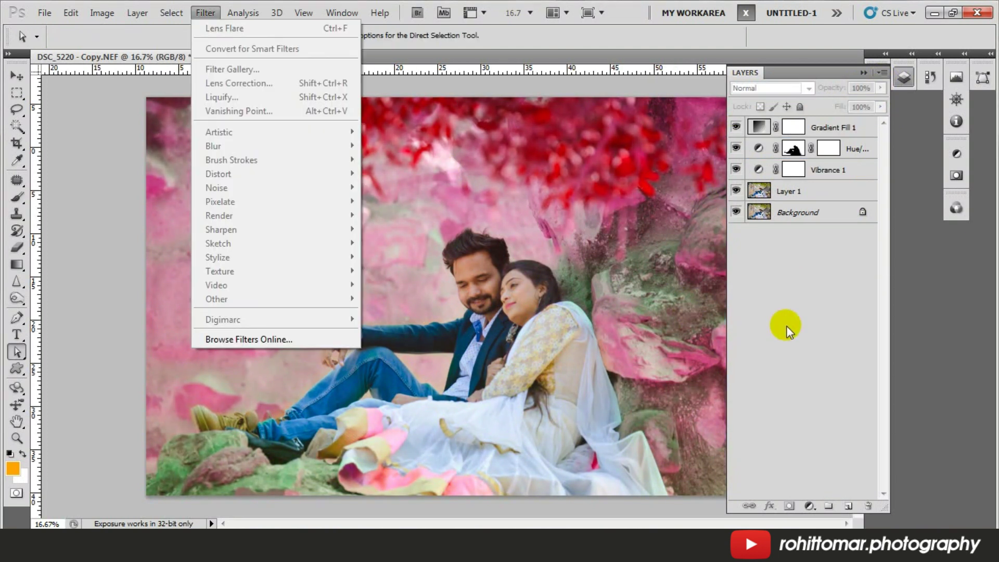
- Apply Lighting Effects to Layer 1 with the Flashlight style, enlarging its omni light to span the full width of the photo
left_click(785, 330)
left_click(793, 192)
left_click(211, 13)
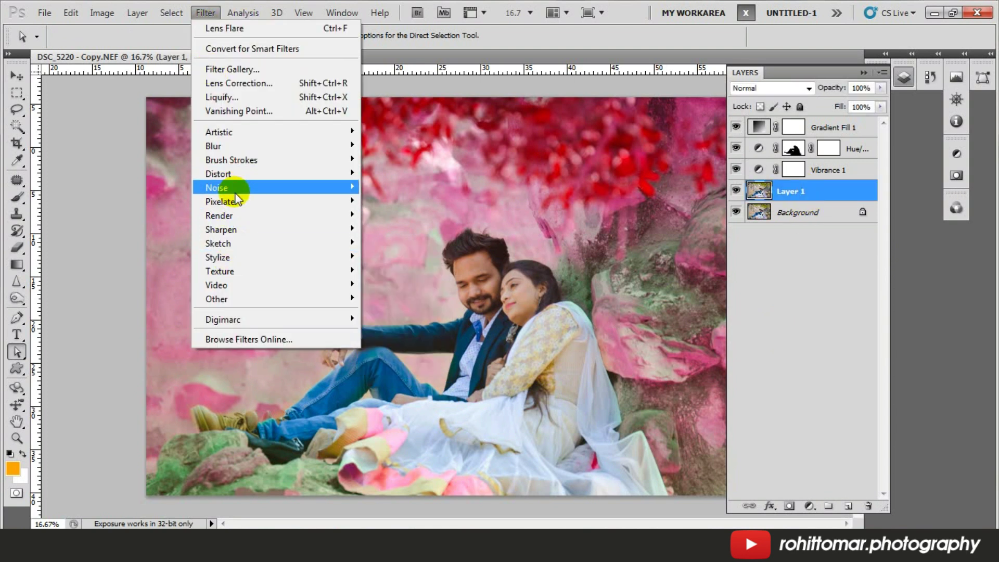
mouse_move(226, 214)
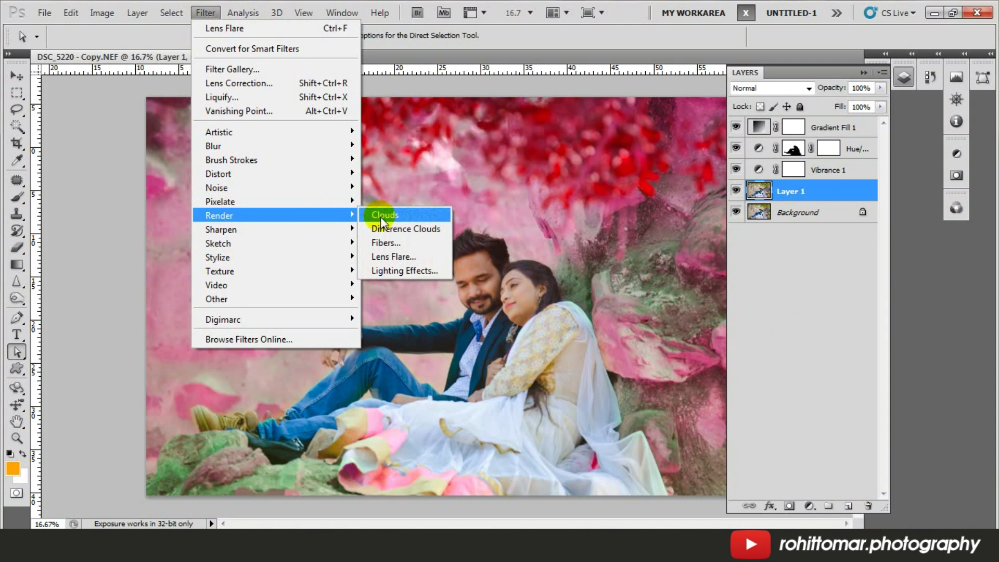
left_click(390, 269)
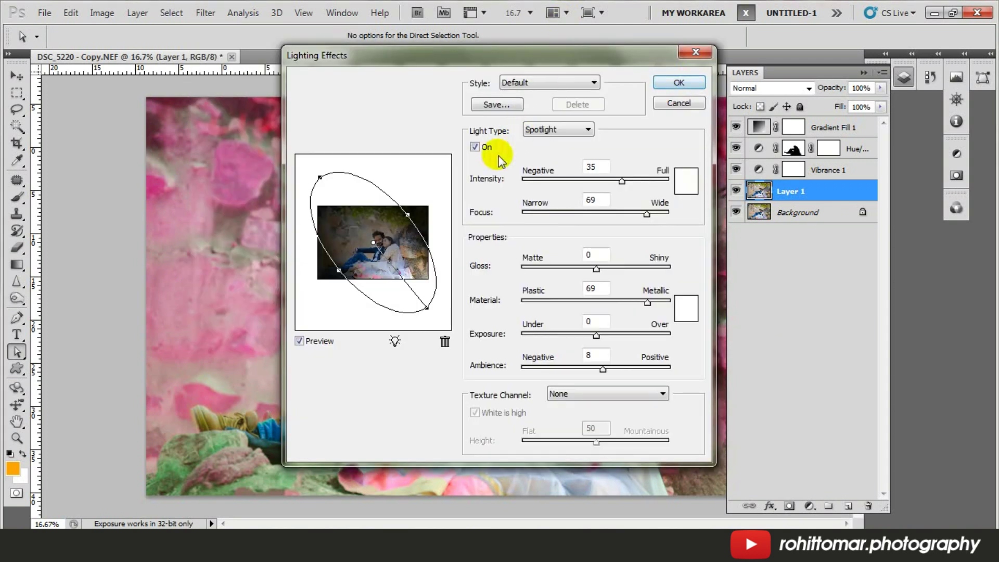
left_click(555, 91)
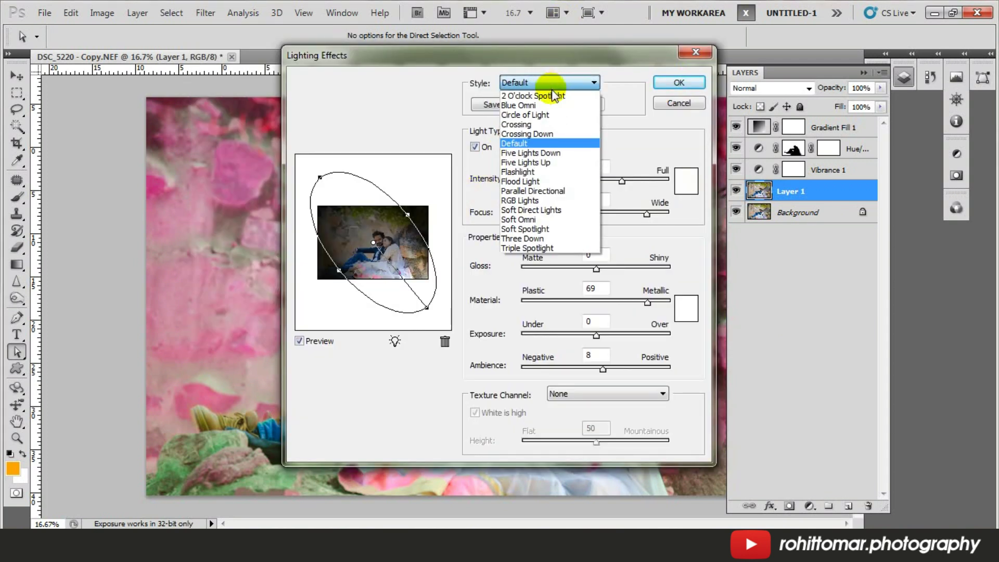
left_click(552, 96)
key("Down")
key("Down")
key("Down")
key("Down")
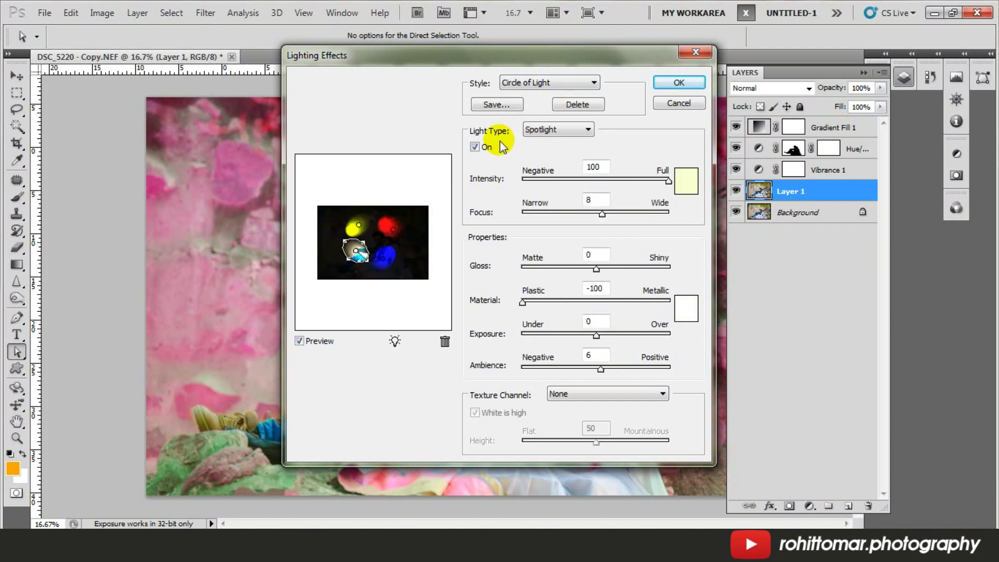
key("Down")
key("Down")
key("Down")
key("Down")
key("Down")
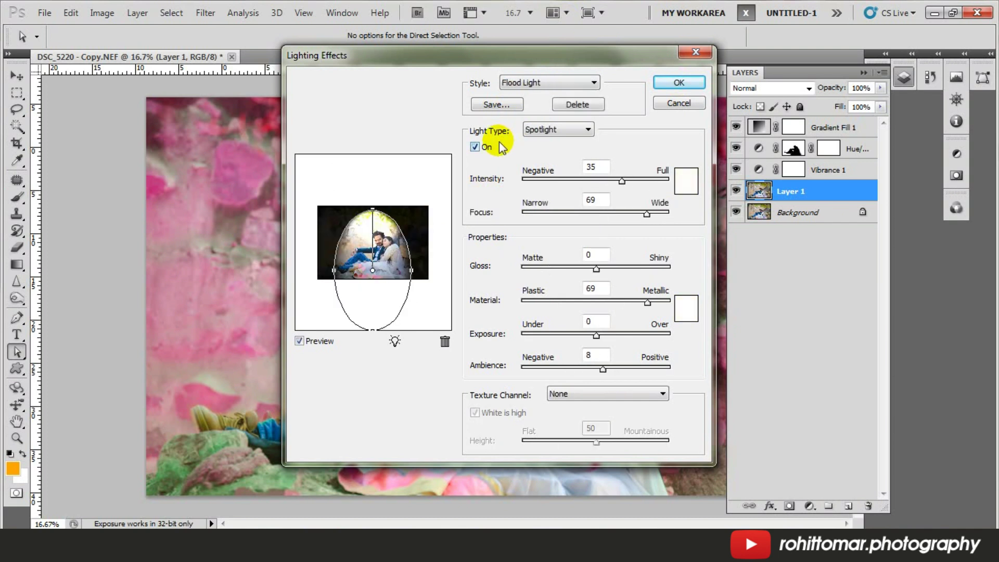
key("Up")
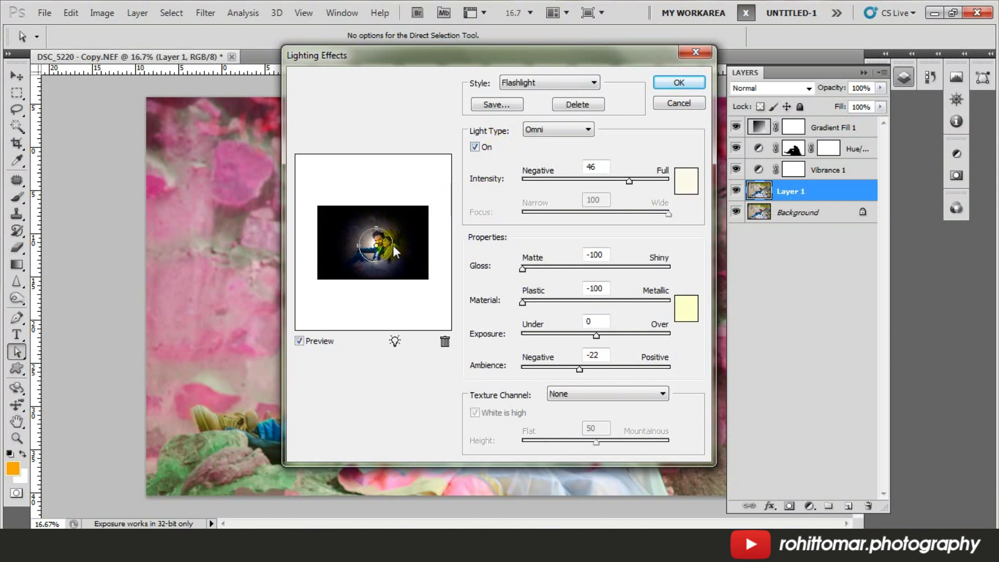
left_click_drag(394, 244, 433, 249)
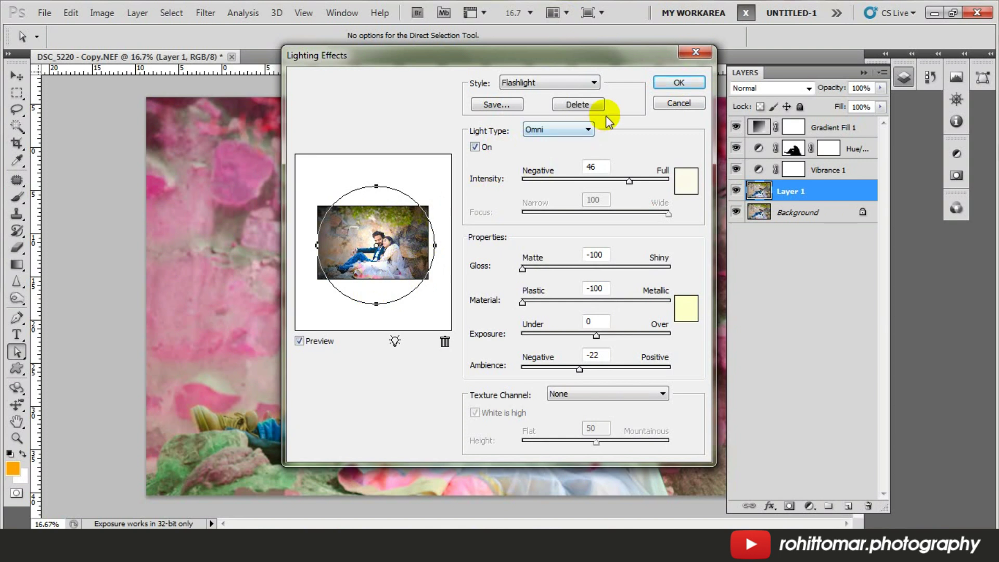
left_click(669, 85)
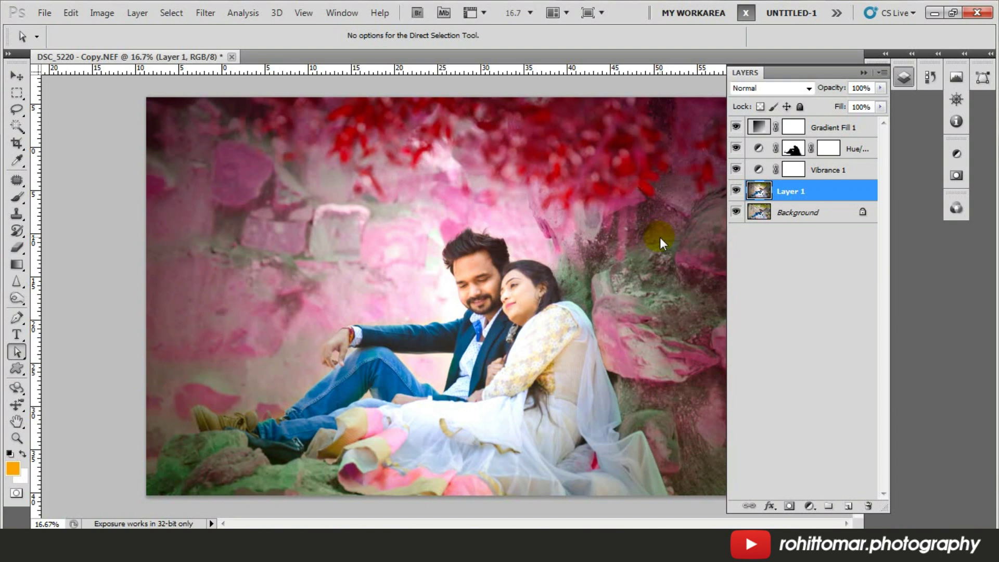
- Soften the lighting effect by setting Layer 1 to 66% opacity and 71% fill
left_click(879, 89)
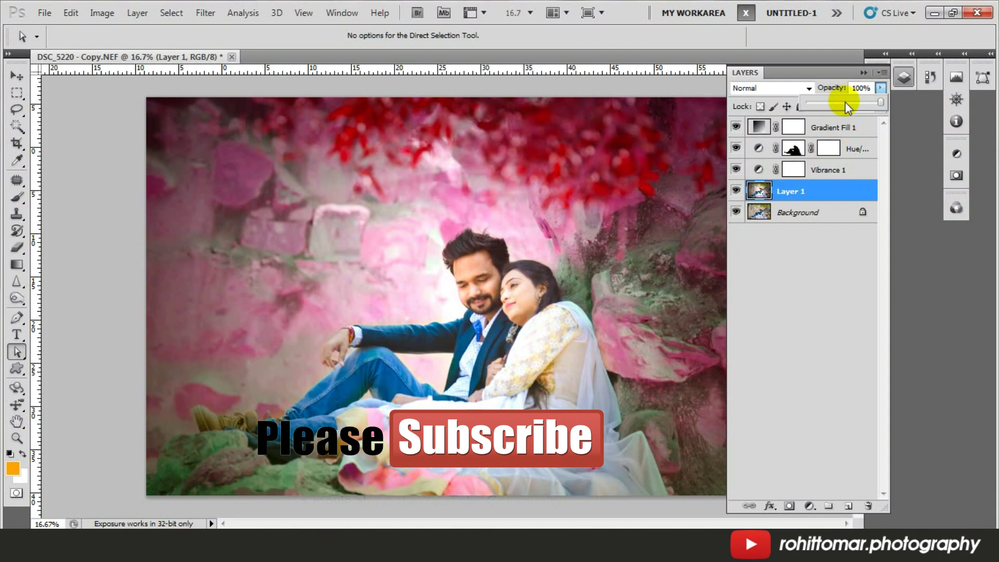
left_click(845, 102)
left_click_drag(845, 102, 847, 102)
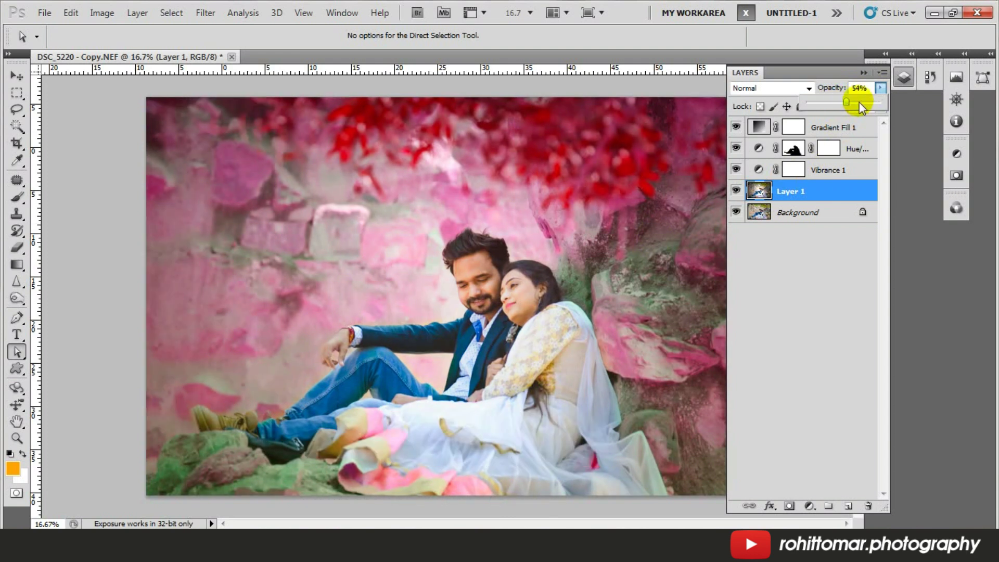
left_click(881, 89)
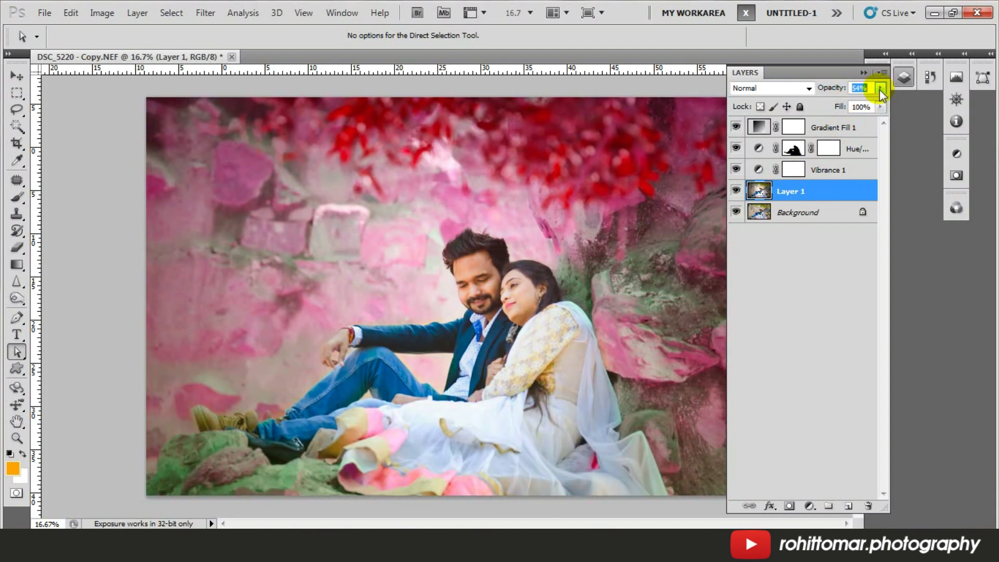
left_click(879, 107)
left_click(845, 120)
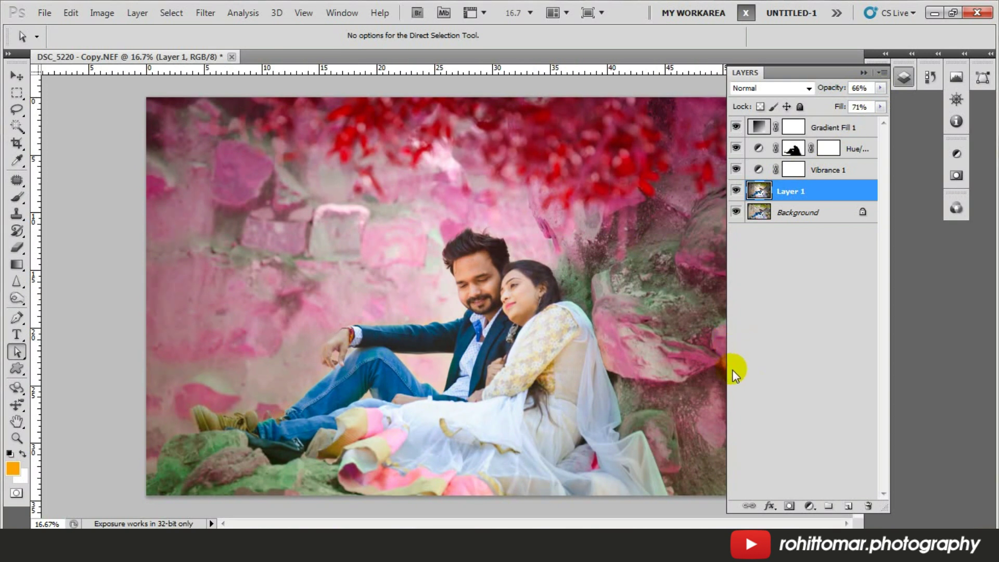
- Add a Photo Filter adjustment layer above Layer 1 using Cooling Filter (80) at 19% density
left_click(809, 505)
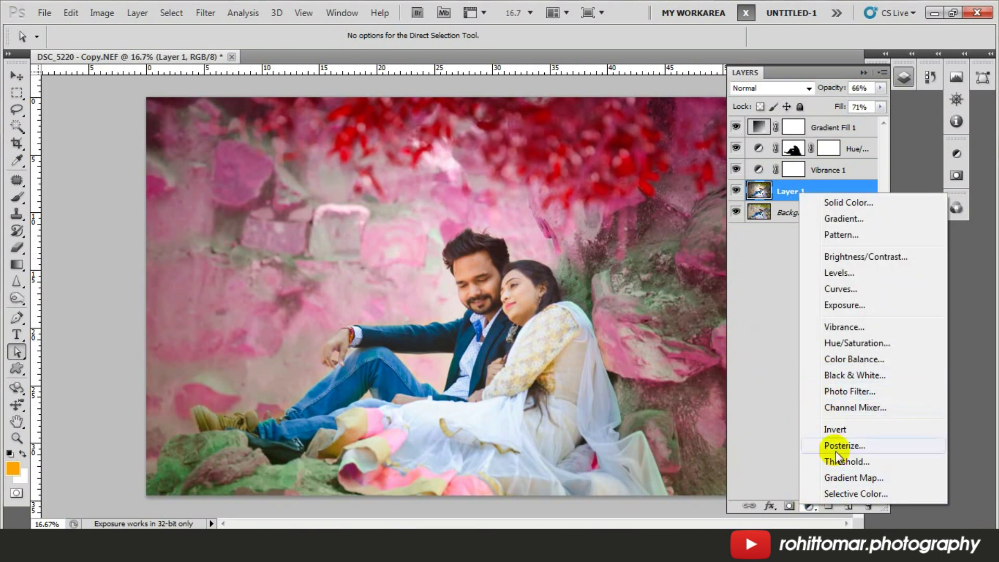
left_click(845, 391)
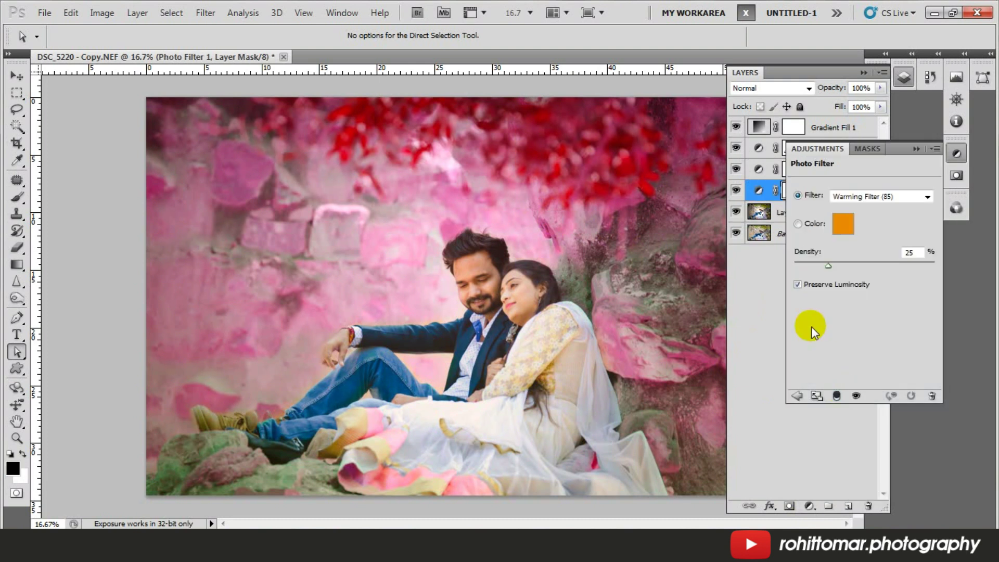
left_click(930, 195)
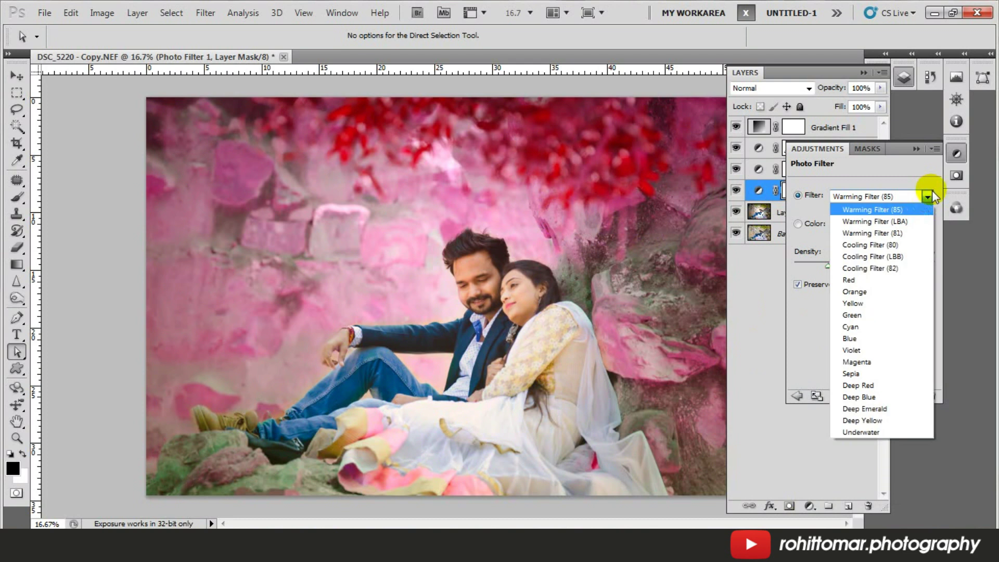
left_click(886, 242)
left_click_drag(828, 265, 820, 265)
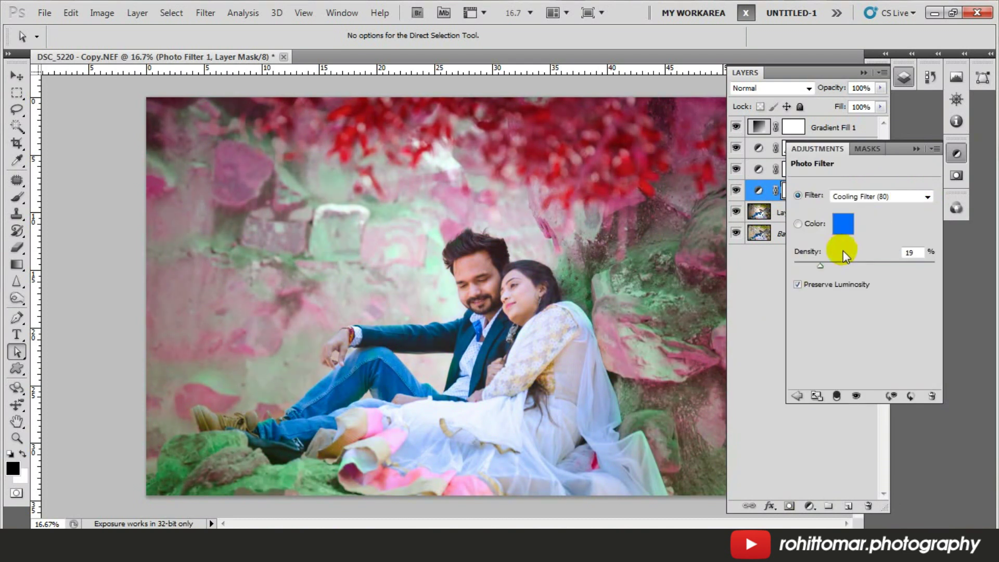
left_click(957, 153)
- Move the Photo Filter layer above the Gradient Fill layer and slightly lower its density
left_click_drag(845, 191, 843, 125)
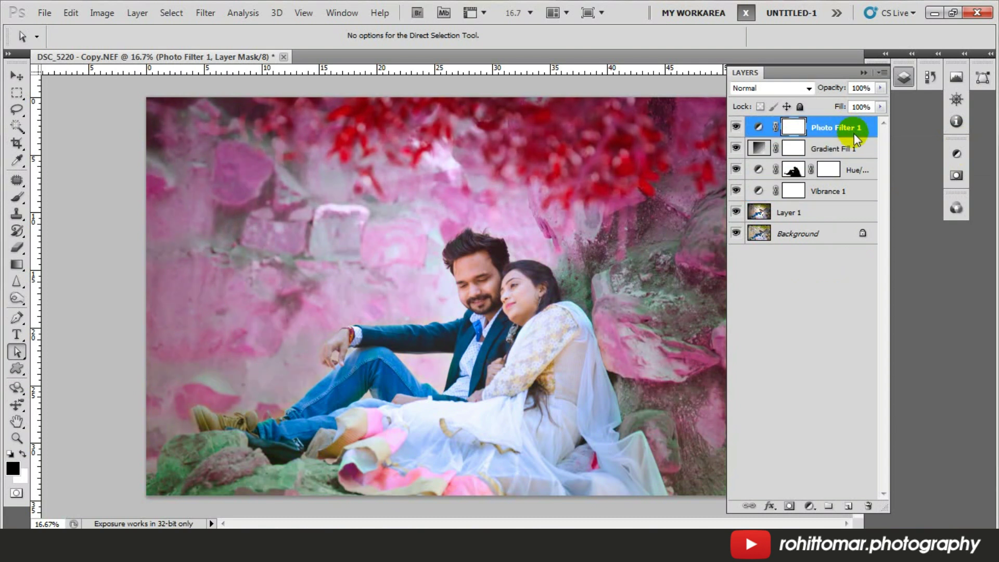
left_click(759, 128)
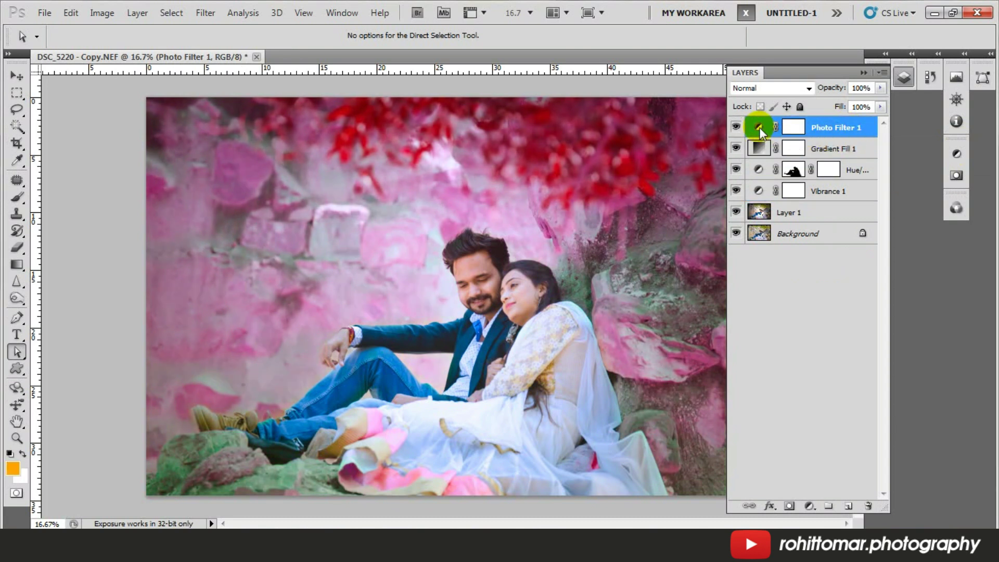
left_click(759, 128)
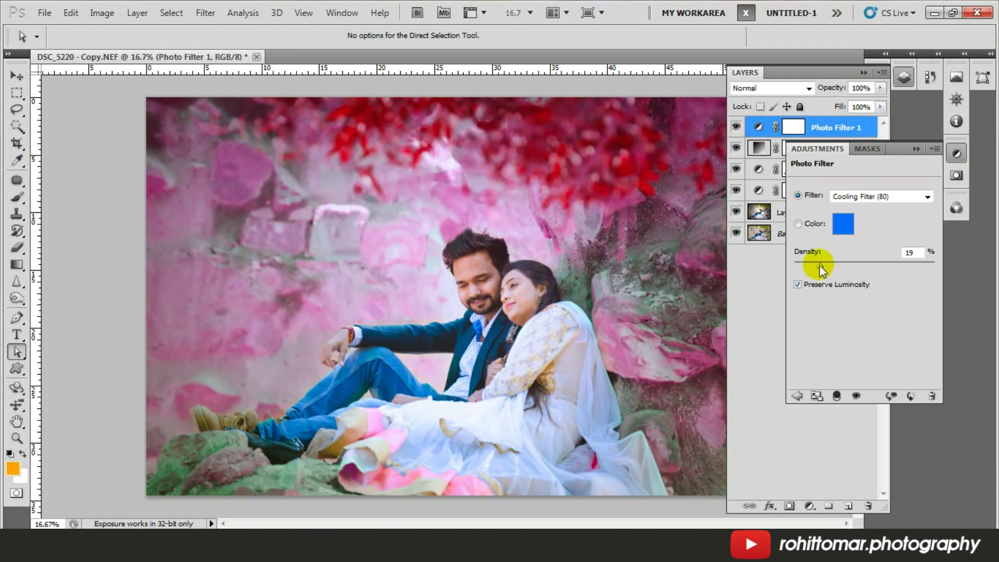
mouse_move(820, 264)
left_mouse_down()
mouse_move(842, 265)
mouse_move(813, 265)
left_mouse_up()
left_click(955, 155)
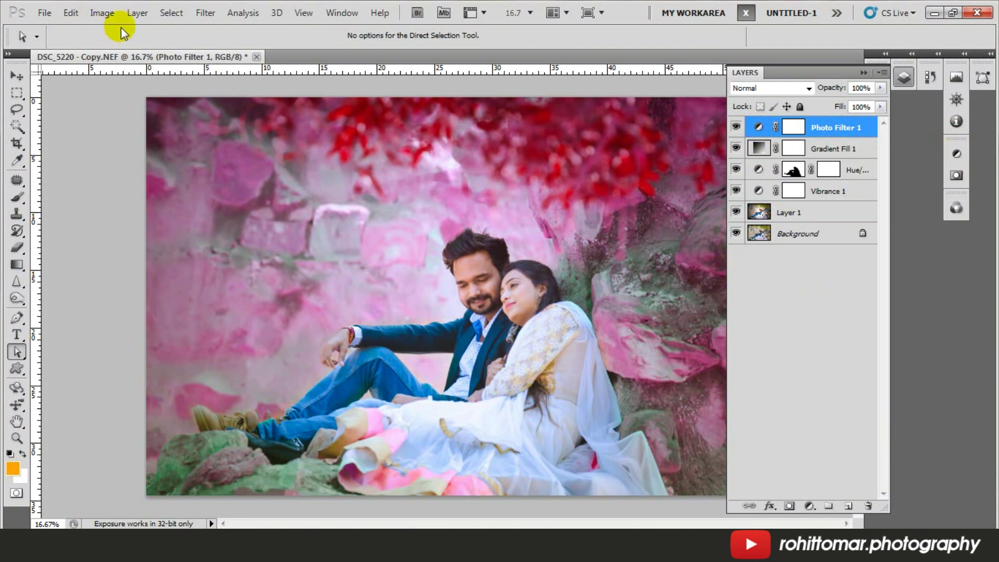
- Apply a Lens Flare to Layer 1 with the 50-300mm Zoom lens type at 163% brightness
left_click(208, 11)
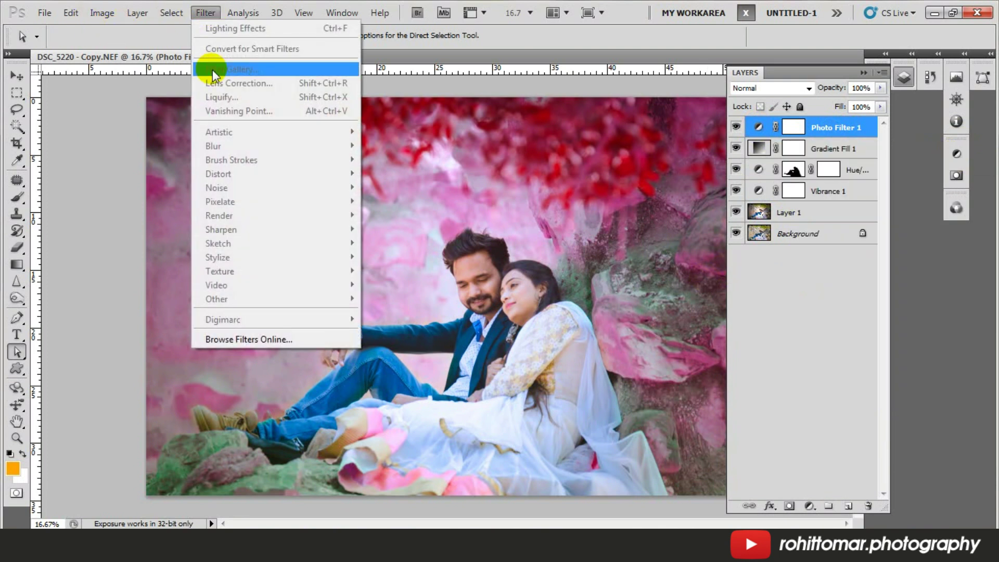
left_click(796, 213)
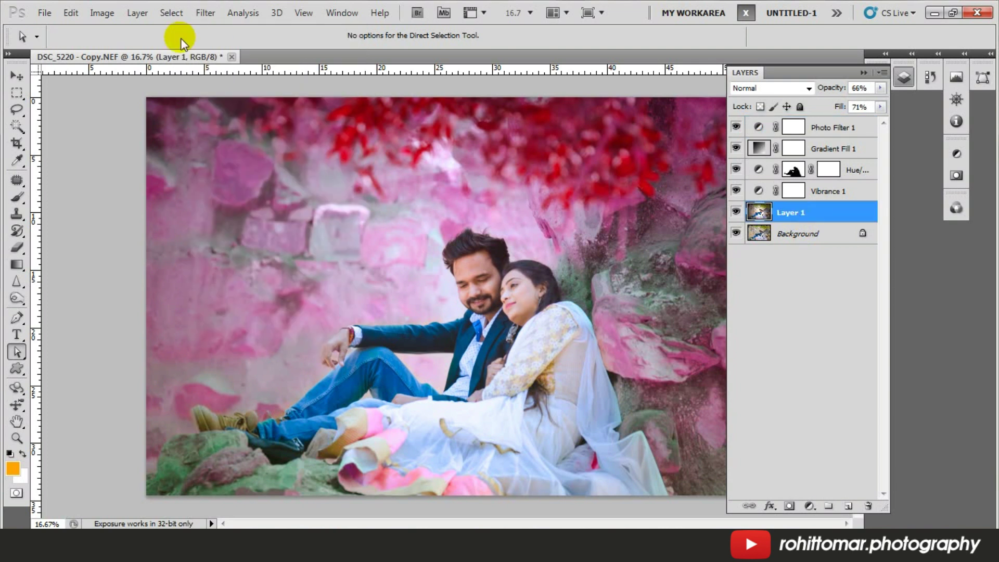
left_click(202, 13)
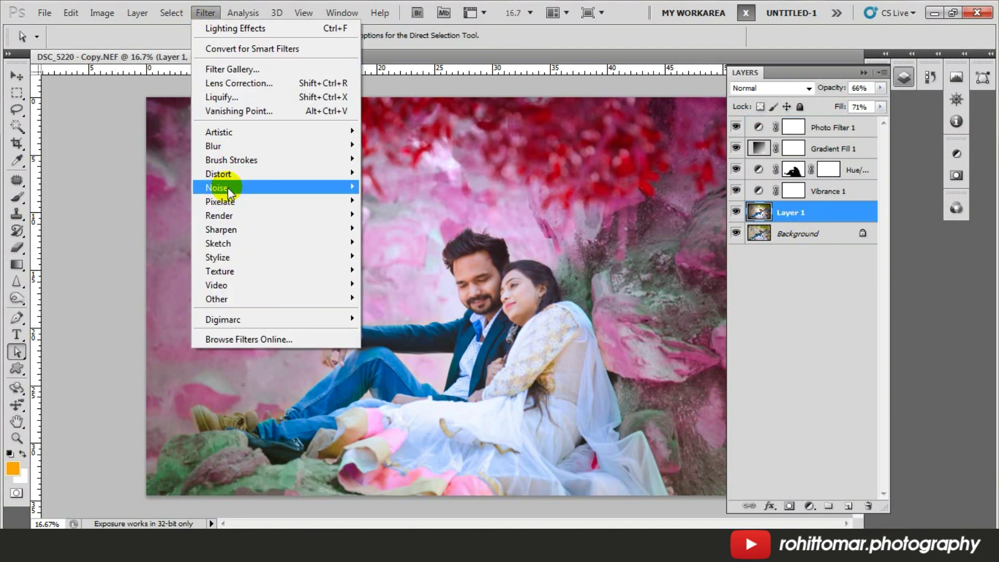
mouse_move(263, 215)
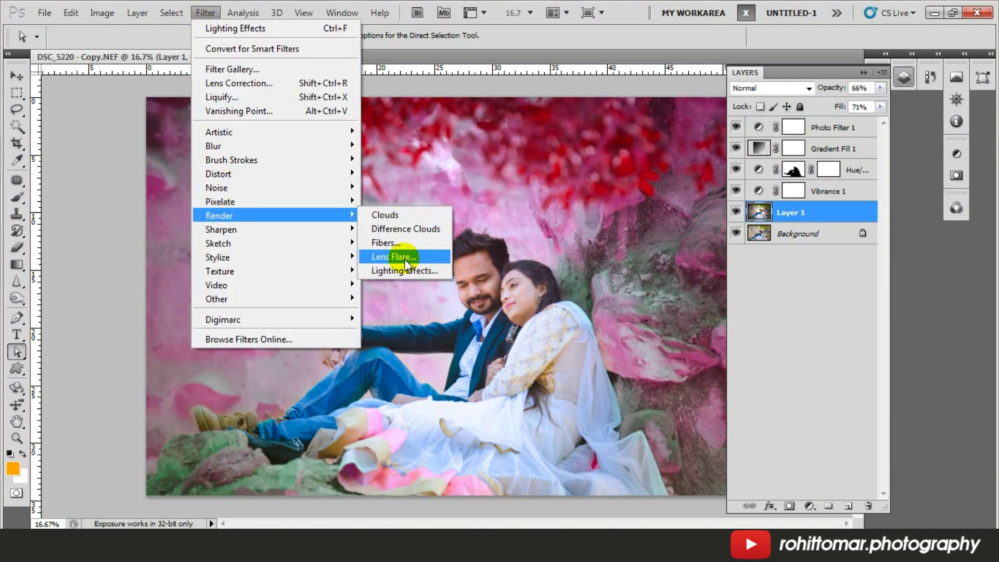
left_click(395, 257)
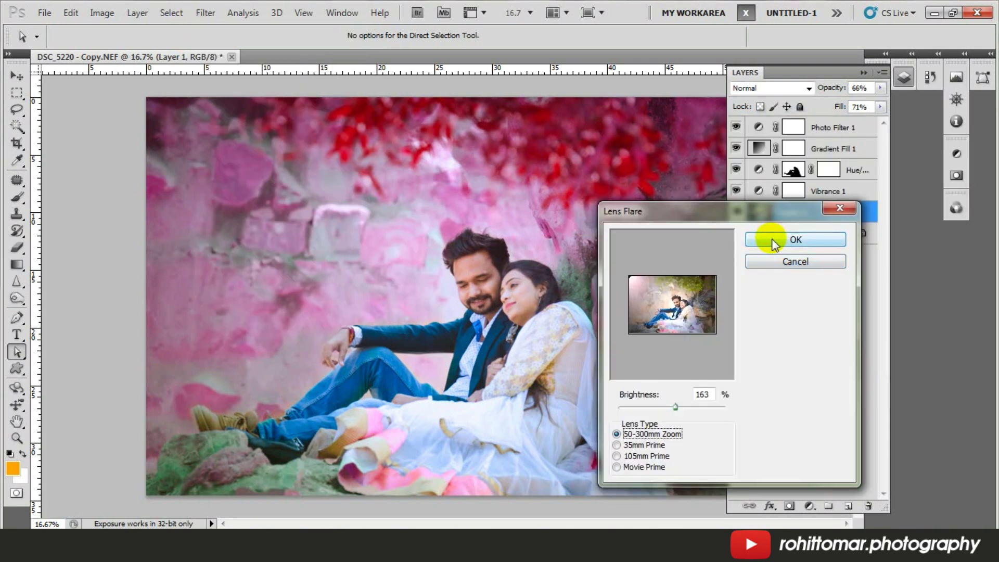
left_click(773, 241)
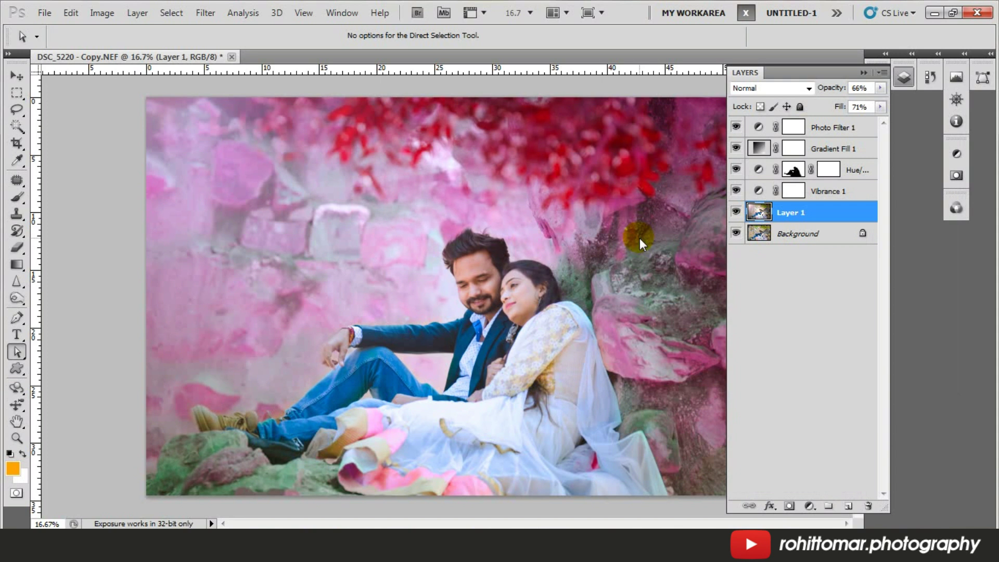